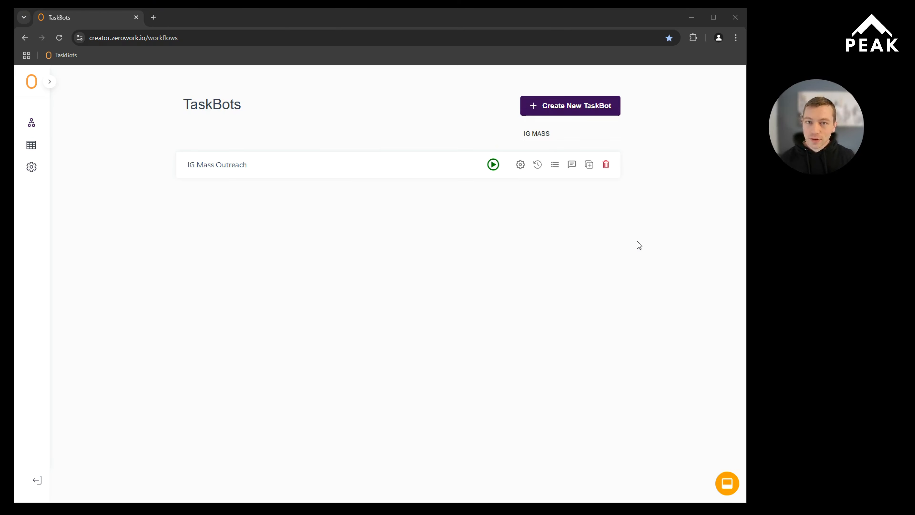
Step: Open the IG Mass Outreach TaskBot in the workflow editor
click(231, 167)
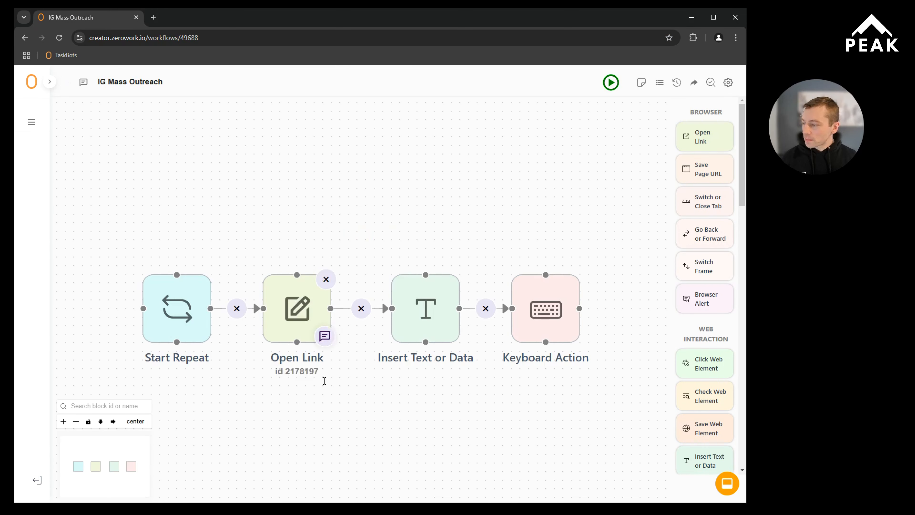
scroll(368, 204, down, 3)
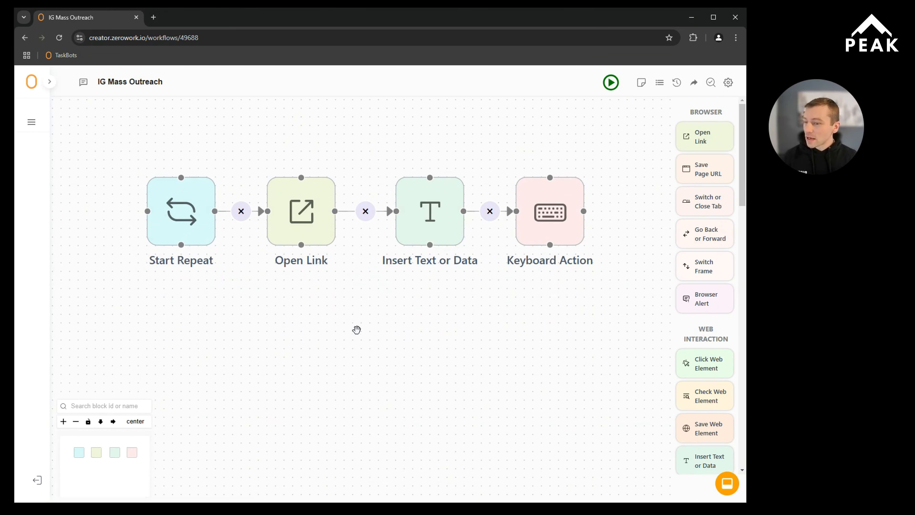
scroll(357, 329, down, 1)
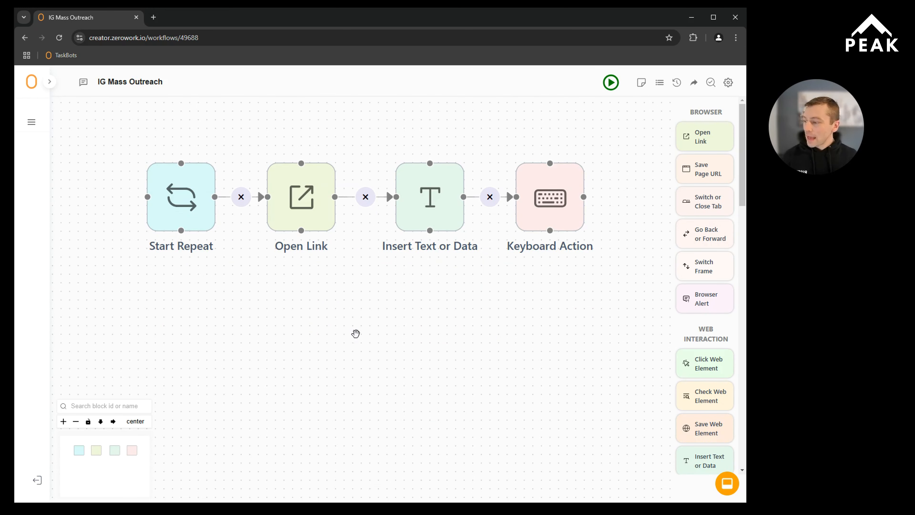
scroll(355, 336, down, 1)
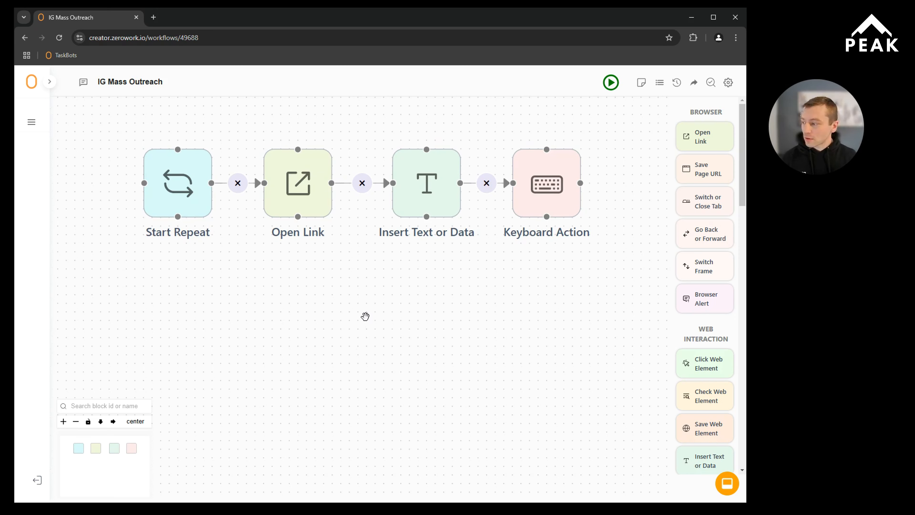
scroll(301, 315, up, 1)
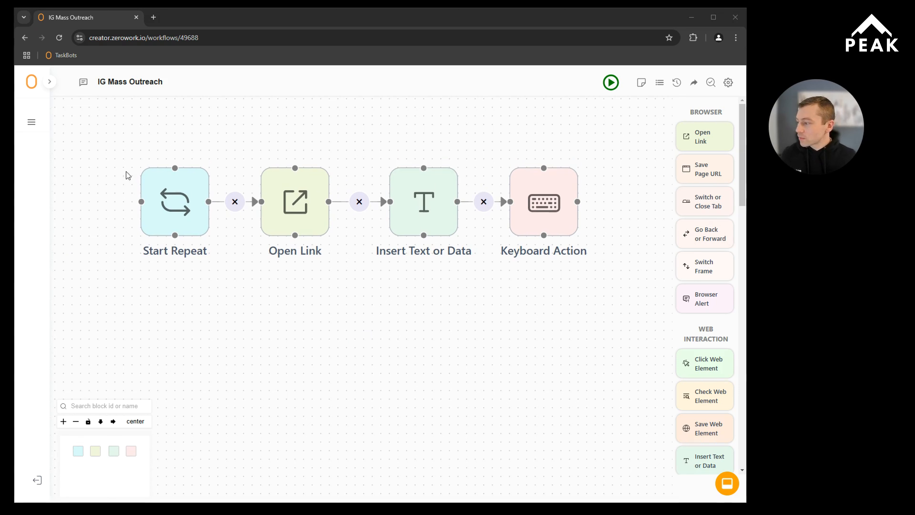
mouse_move(125, 169)
mouse_down()
mouse_move(227, 182)
mouse_move(115, 202)
mouse_move(138, 159)
mouse_up()
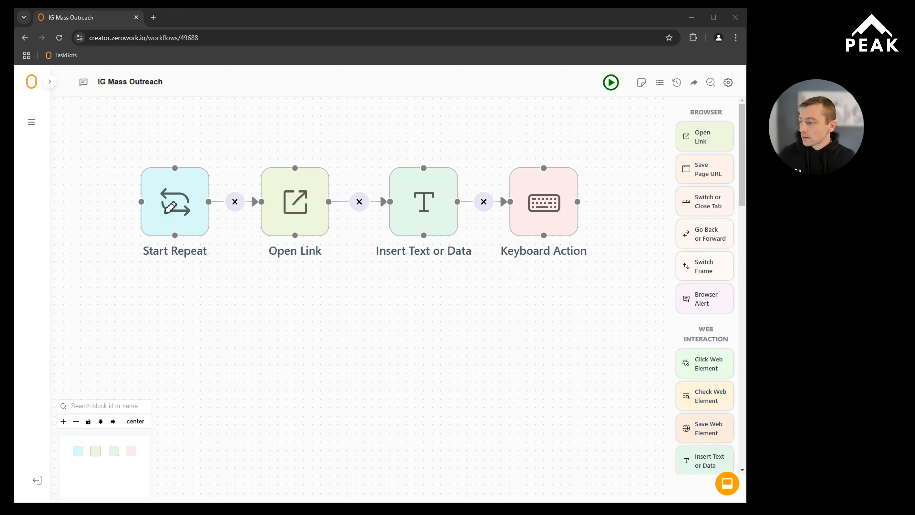
mouse_move(165, 212)
mouse_down()
mouse_move(313, 164)
mouse_move(314, 195)
mouse_move(324, 187)
mouse_move(254, 218)
mouse_move(279, 159)
mouse_up()
mouse_move(309, 199)
mouse_down()
mouse_move(346, 144)
mouse_move(418, 196)
mouse_move(447, 177)
mouse_move(400, 167)
mouse_move(405, 154)
mouse_up()
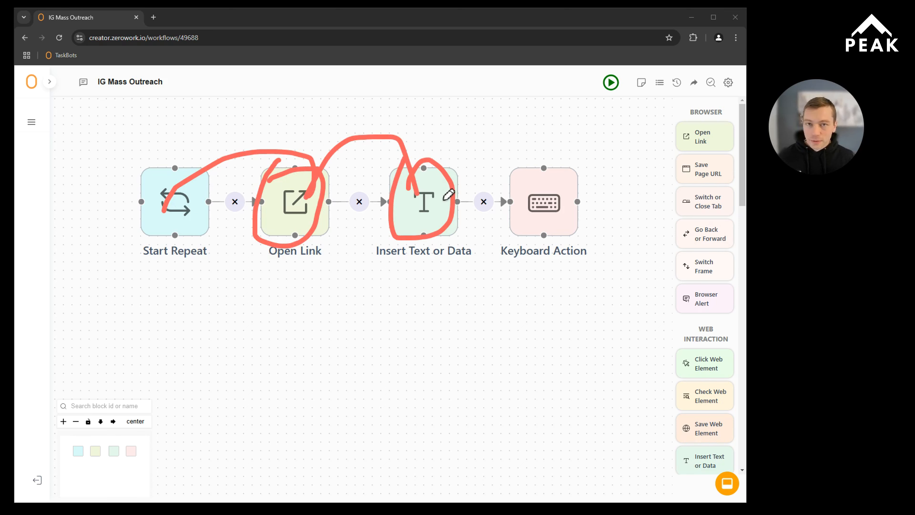
mouse_move(452, 173)
mouse_down()
mouse_move(471, 159)
mouse_move(559, 199)
mouse_up()
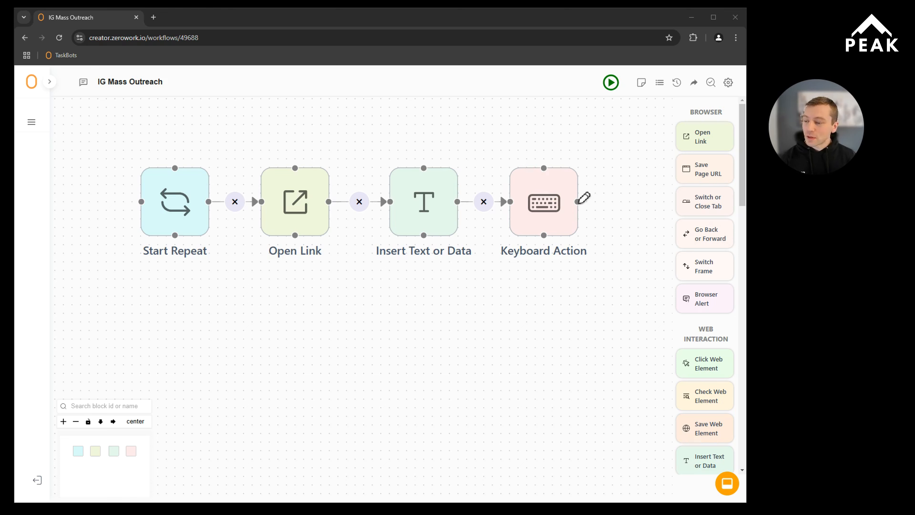
mouse_move(576, 202)
mouse_down()
mouse_move(599, 193)
mouse_move(479, 139)
mouse_move(105, 145)
mouse_move(149, 211)
mouse_up()
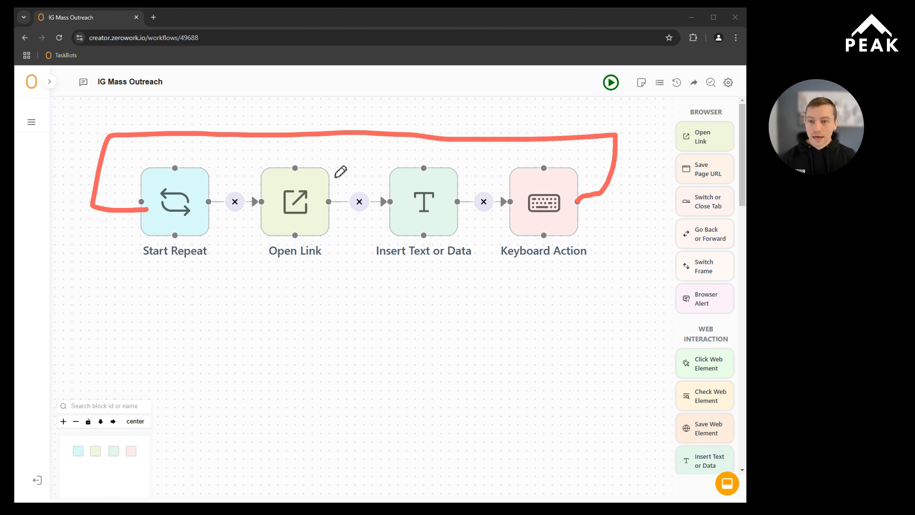
key(Escape)
Step: Switch to the IG Mass Outreach Google Sheet, examine its Profile URL and First Name columns, and return to the ZeroWork editor
mouse_move(914, 44)
mouse_down()
mouse_move(860, 71)
mouse_move(495, 88)
mouse_move(353, 81)
mouse_up()
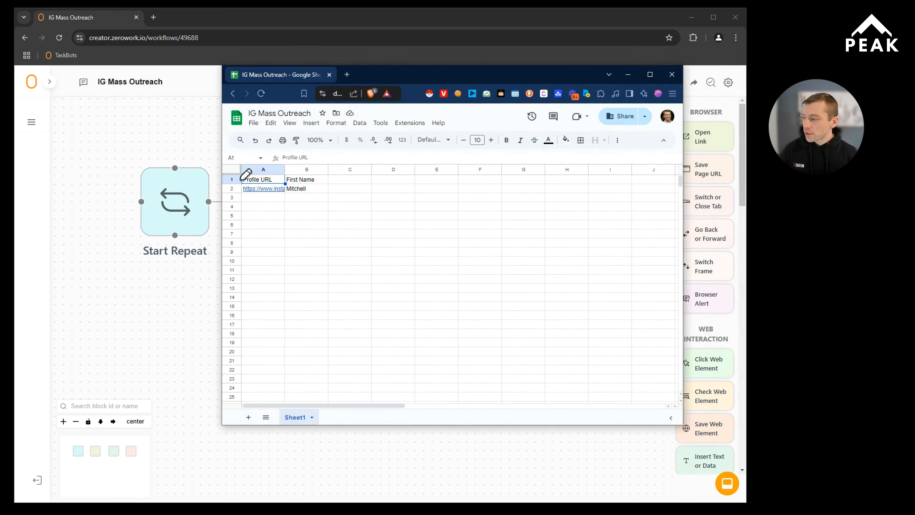
mouse_move(240, 179)
mouse_down()
mouse_move(275, 172)
mouse_move(239, 176)
mouse_up()
mouse_move(298, 180)
mouse_down()
mouse_move(306, 178)
mouse_move(286, 176)
mouse_up()
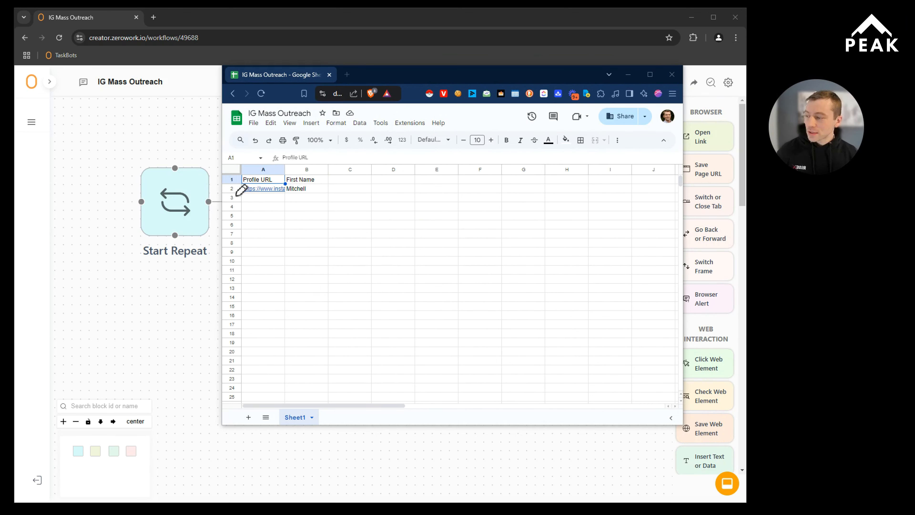
drag(225, 189, 244, 190)
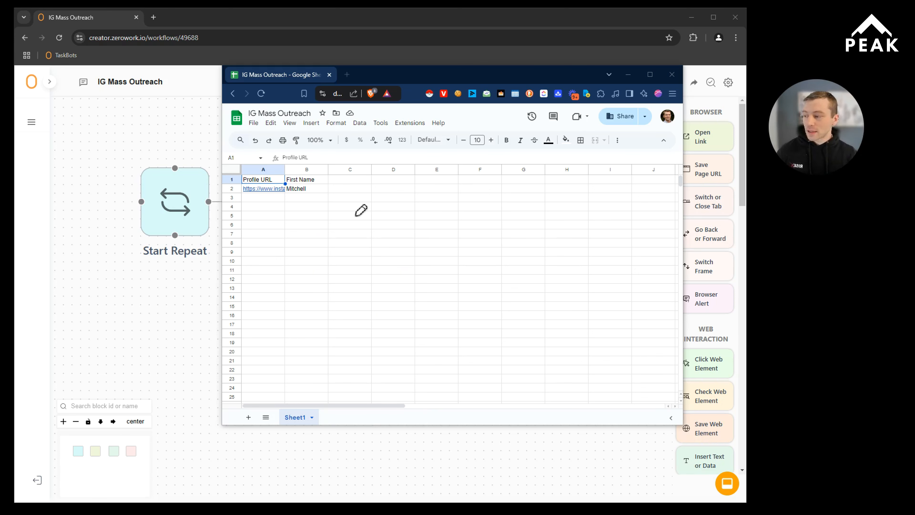
drag(266, 188, 258, 350)
drag(300, 188, 307, 344)
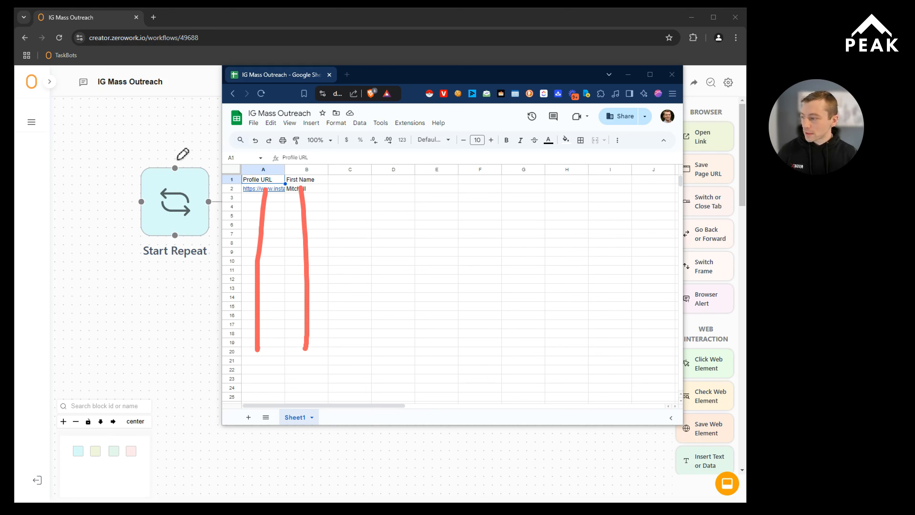
mouse_move(100, 212)
mouse_down()
mouse_move(59, 244)
mouse_move(70, 246)
mouse_up()
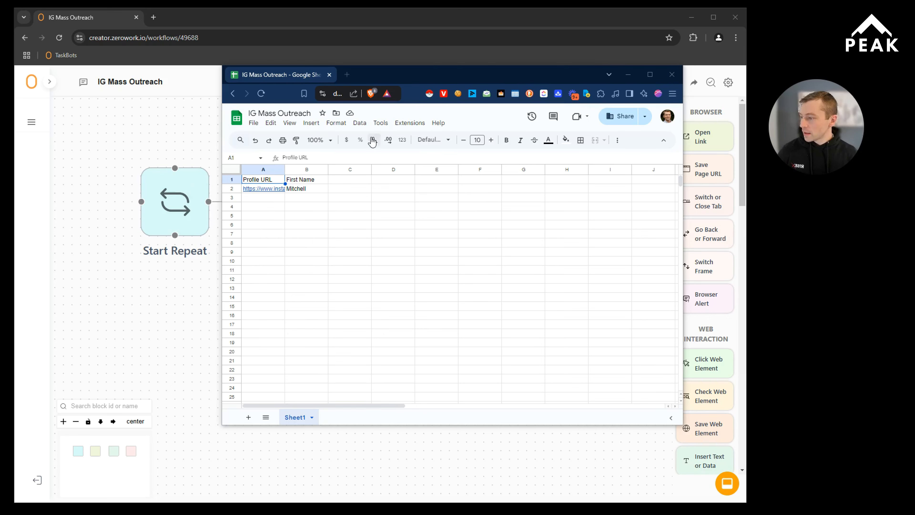
drag(419, 85, 522, 158)
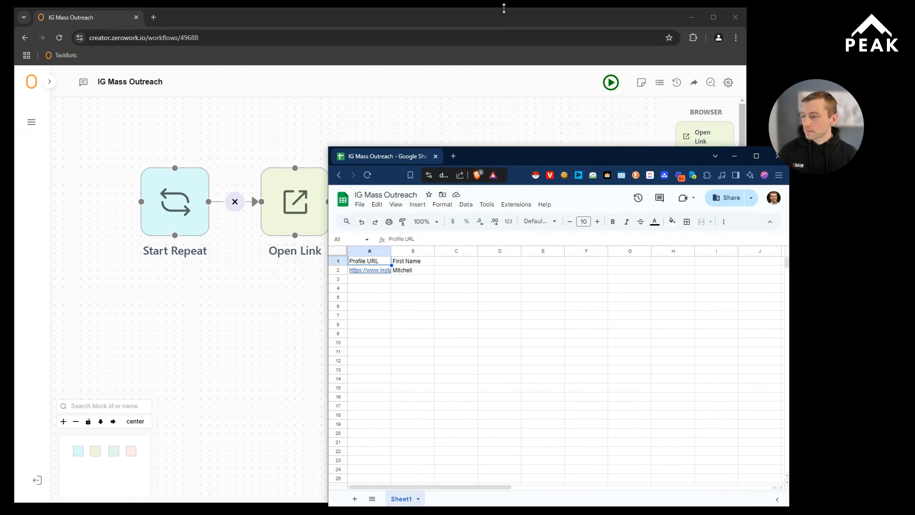
click(490, 26)
Step: Check what adding a new table from a Google Sheet requires, and close the form without adding a table
click(175, 202)
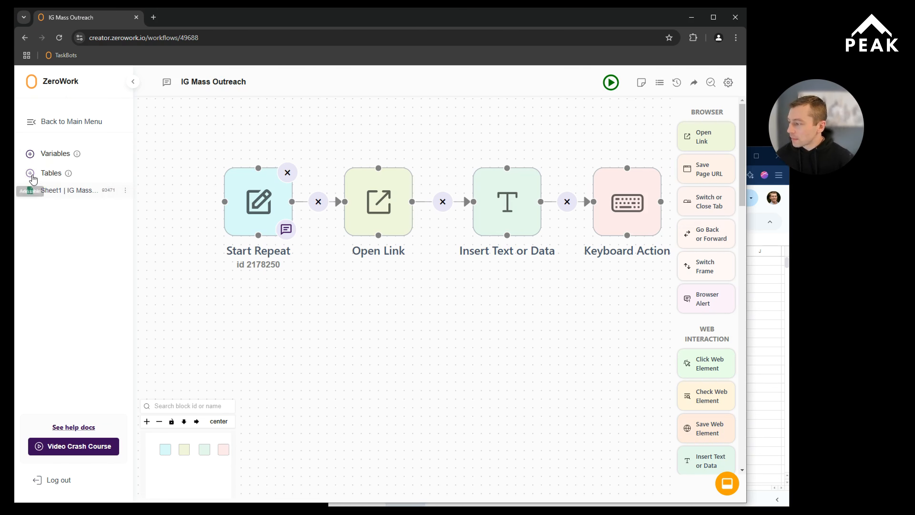
click(31, 174)
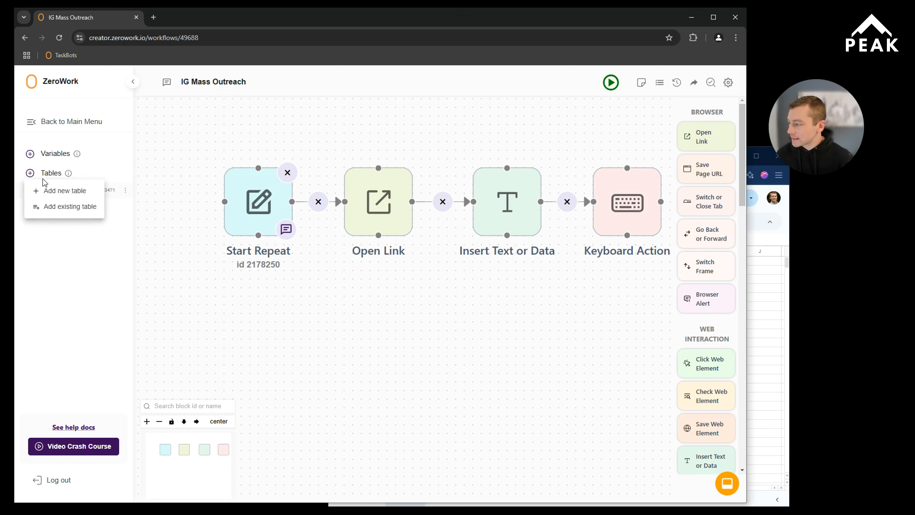
click(52, 194)
click(306, 281)
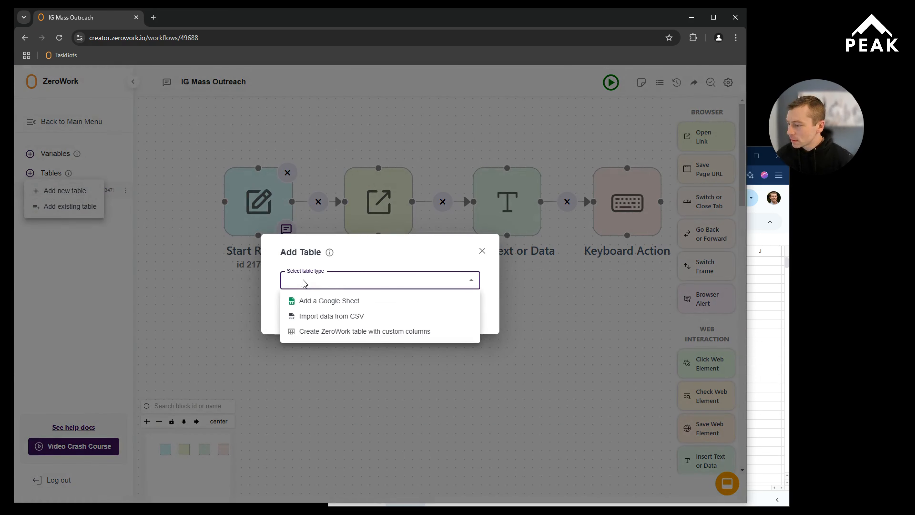
click(313, 304)
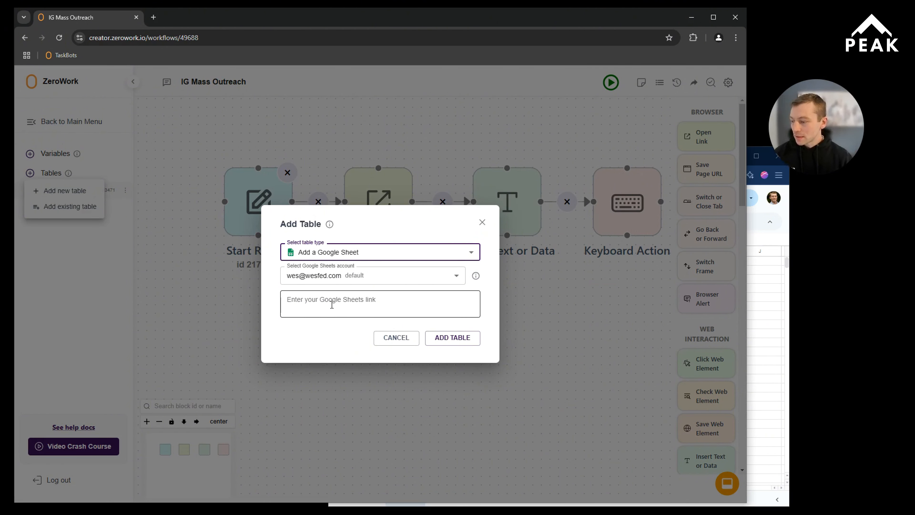
click(482, 222)
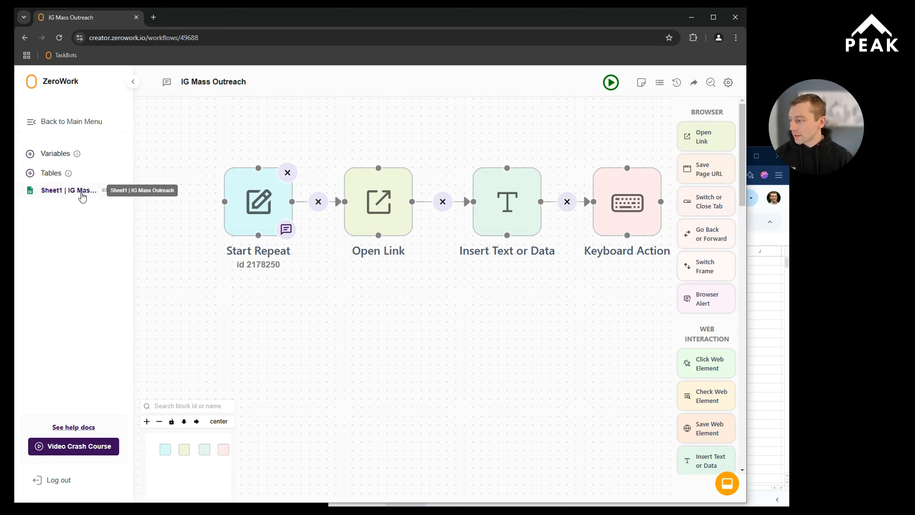
Step: Check what creating a ZeroWork table with custom columns requires, and close the form without adding a table
click(31, 174)
click(60, 190)
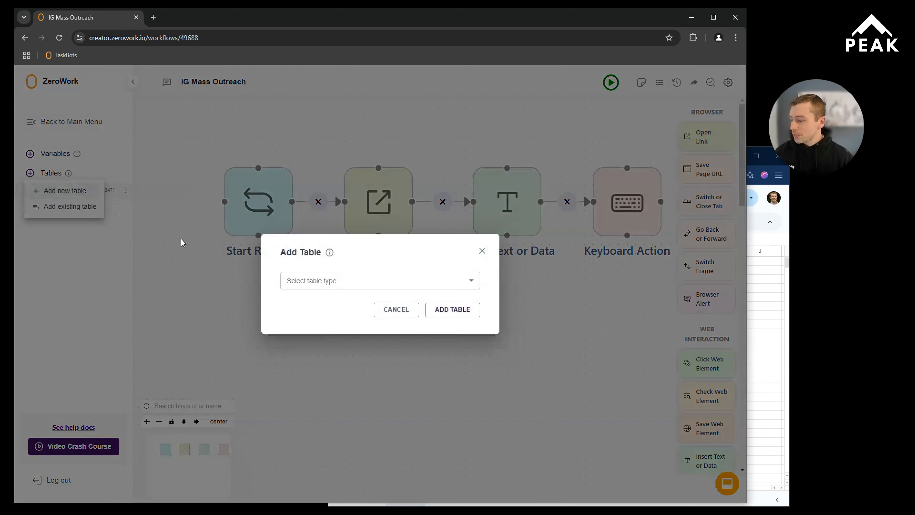
click(328, 287)
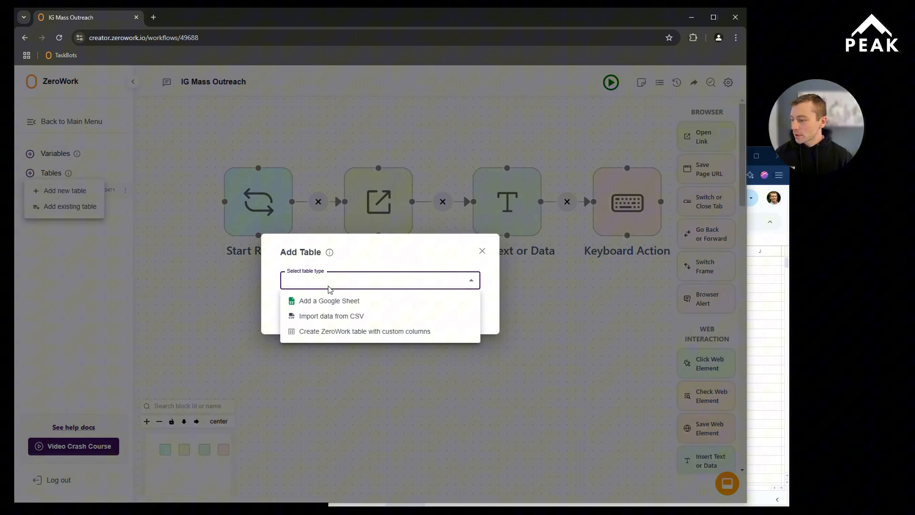
click(331, 331)
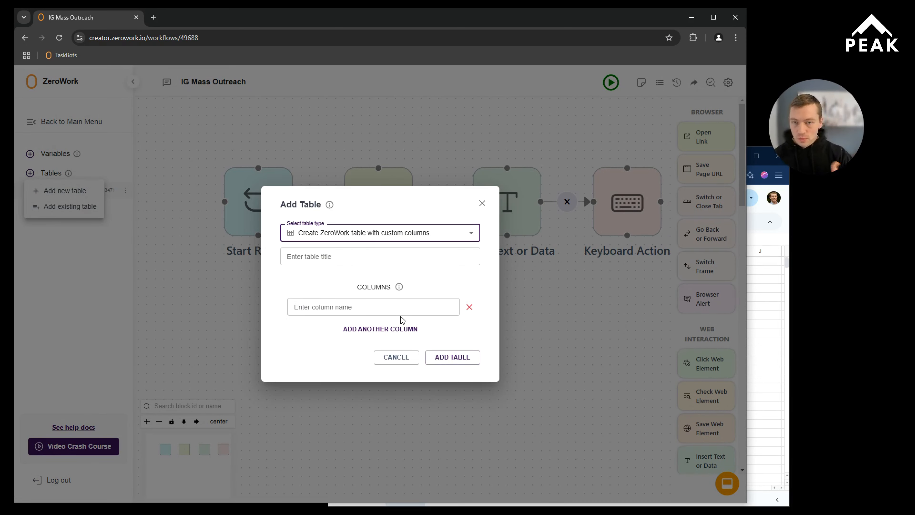
click(482, 205)
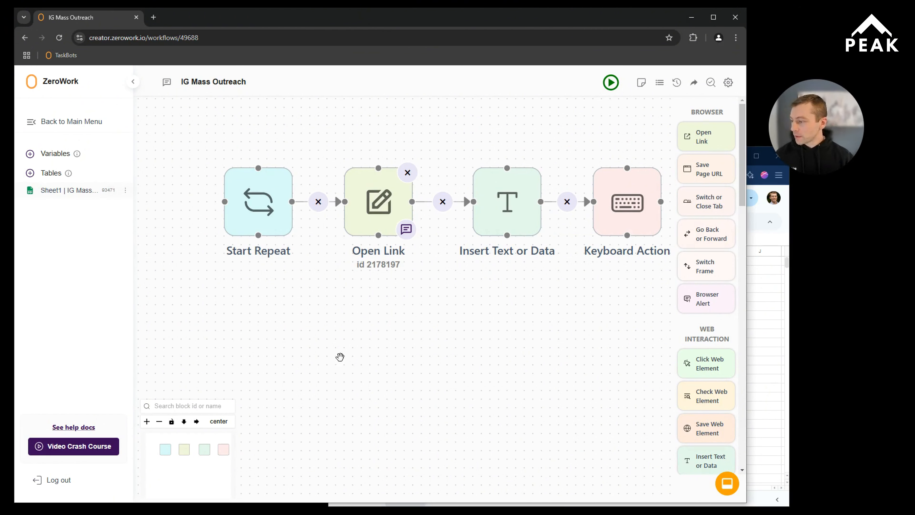
Step: Place a second Start Repeat block below the existing flow and choose the Dynamic loop type with table Sheet1 | IG Mass Outreach
drag(342, 357, 302, 349)
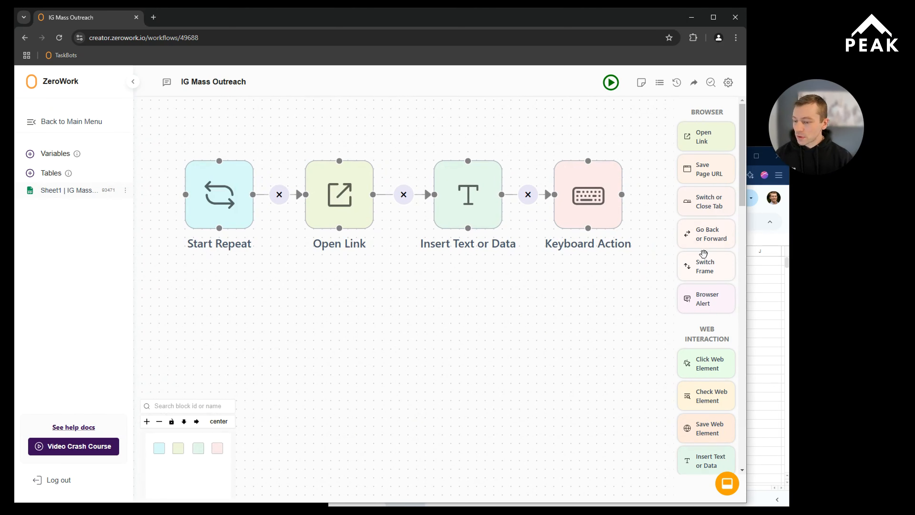
scroll(703, 254, down, 10)
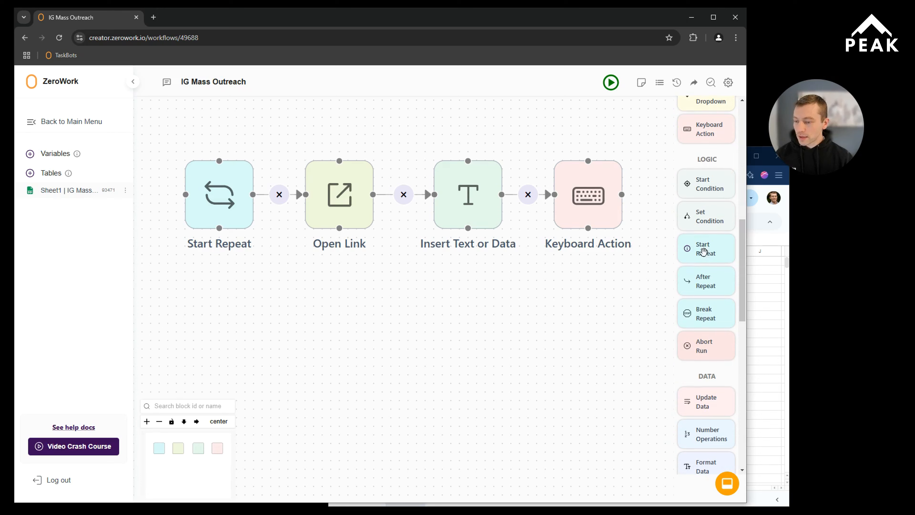
drag(703, 252, 217, 310)
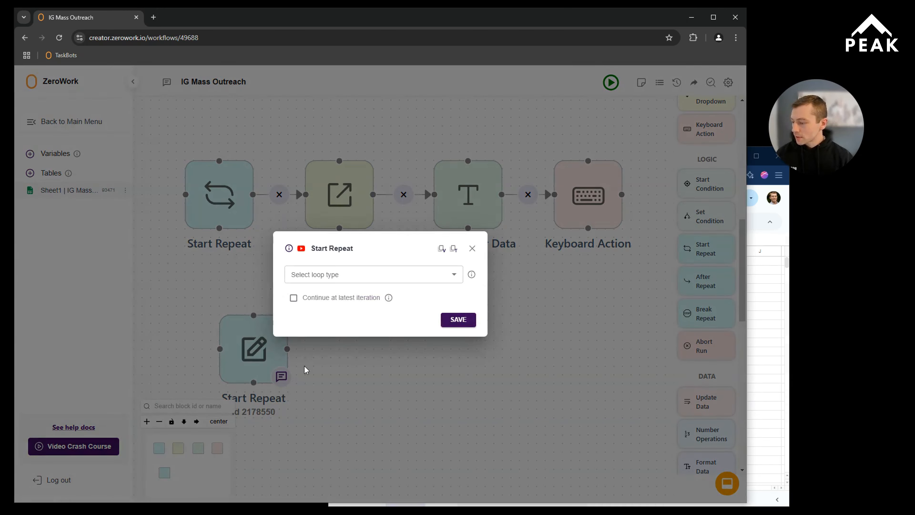
click(353, 277)
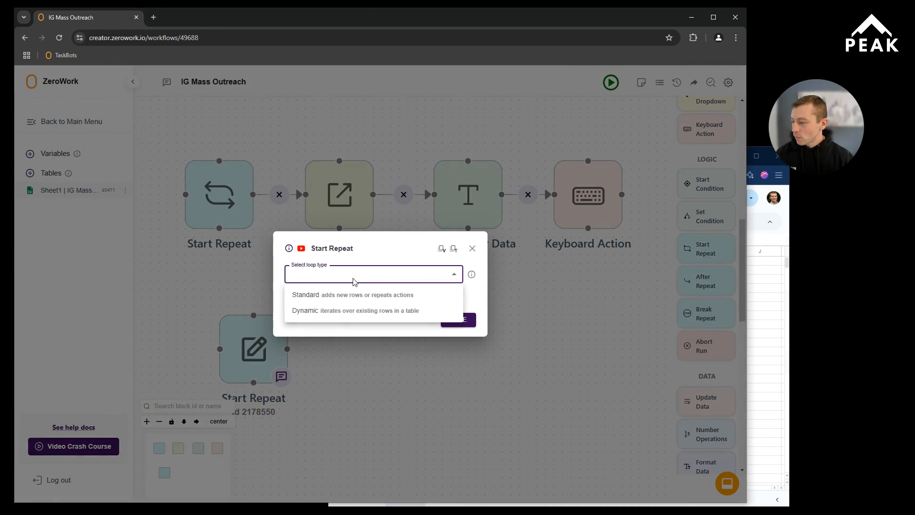
click(341, 309)
click(339, 269)
click(337, 281)
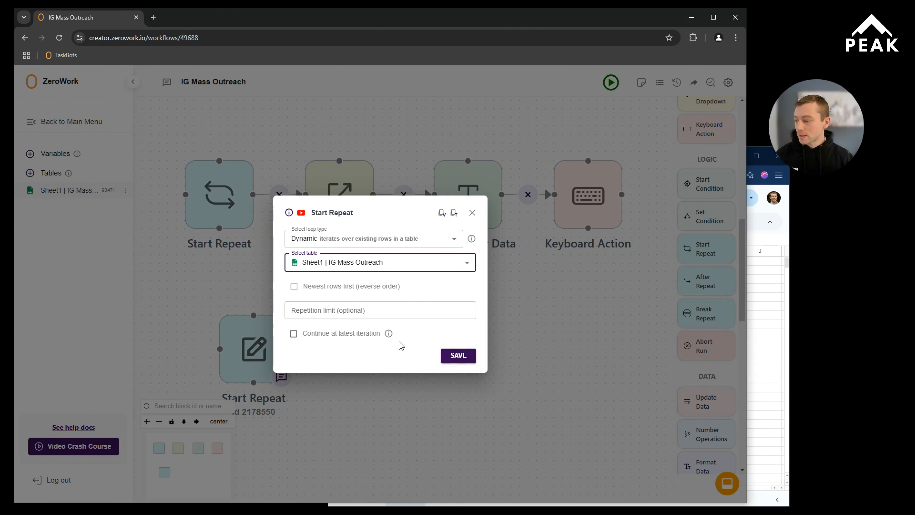
Step: Close the new block's settings with Continue at latest iteration off, and align it directly beneath the original Start Repeat block
click(294, 333)
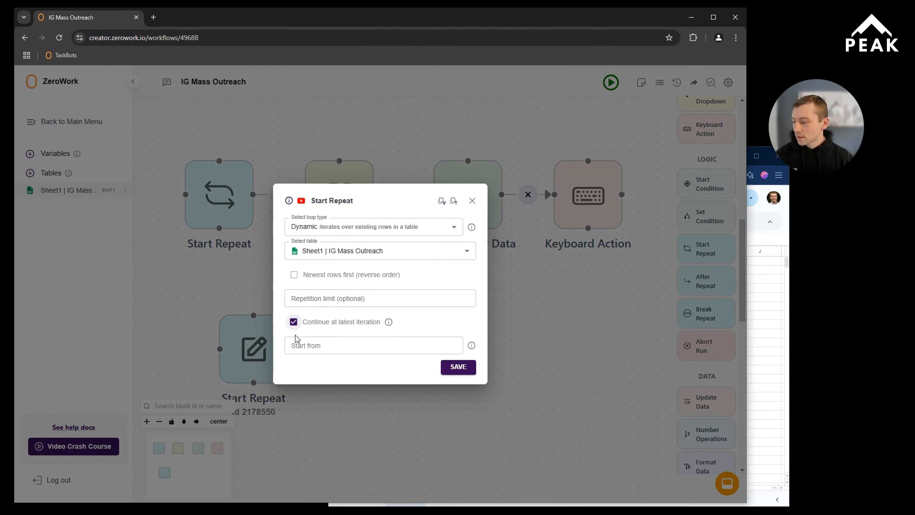
click(304, 347)
click(294, 322)
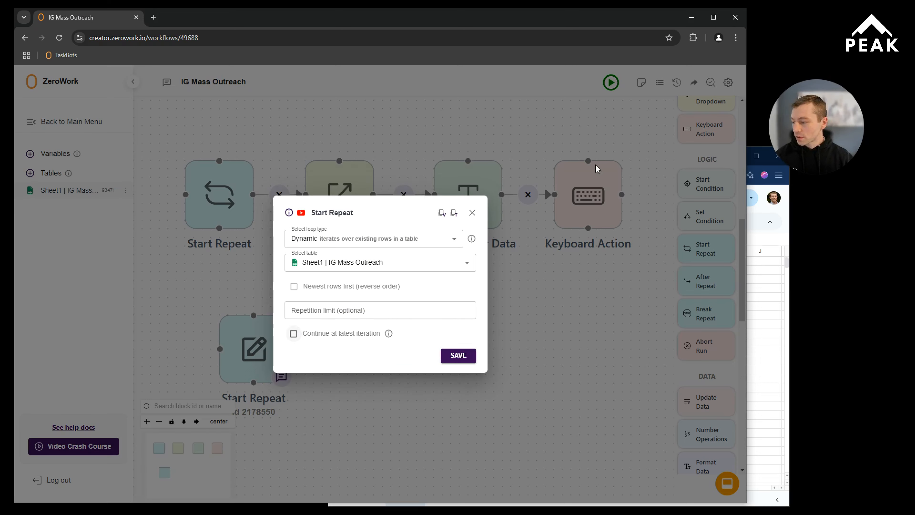
click(472, 213)
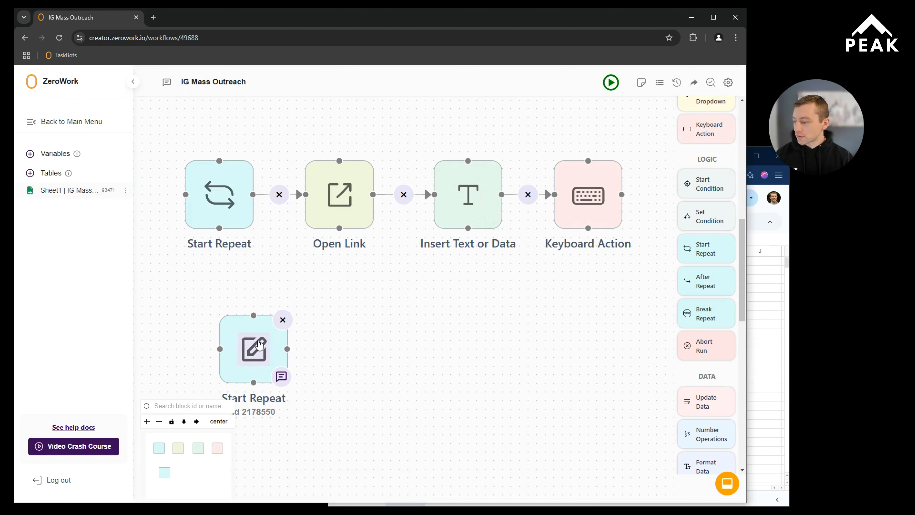
drag(241, 325, 206, 291)
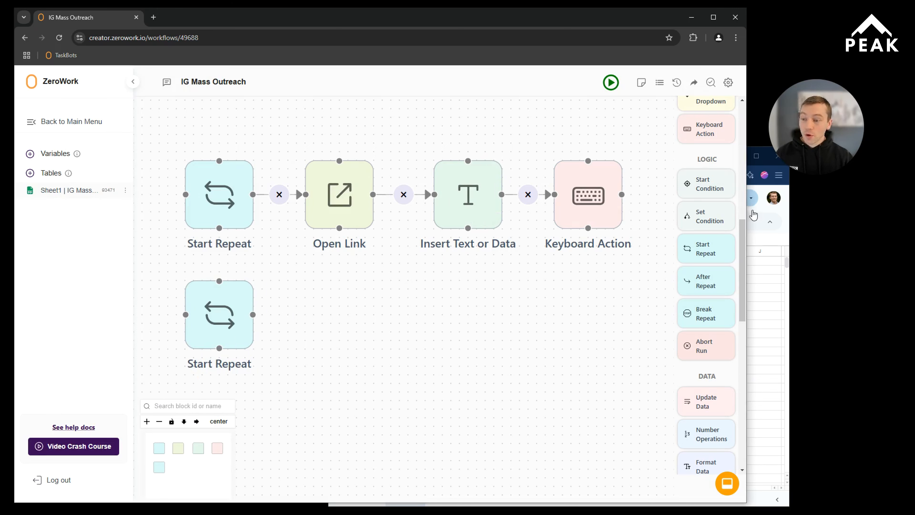
Step: Add an Open Link block that uses the Profile URL column of Sheet1 | IG Mass Outreach, and connect it after the second Start Repeat block
scroll(713, 203, up, 2)
scroll(713, 202, up, 4)
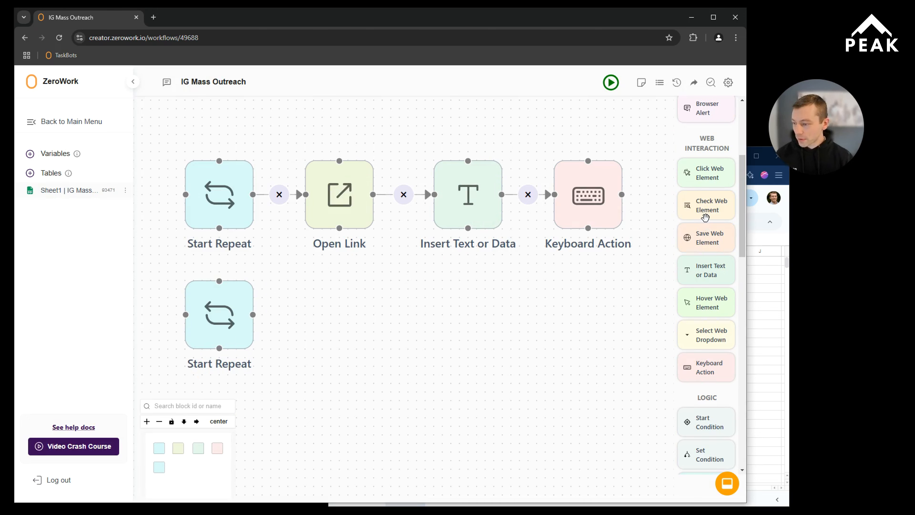
scroll(705, 217, up, 5)
drag(700, 134, 358, 303)
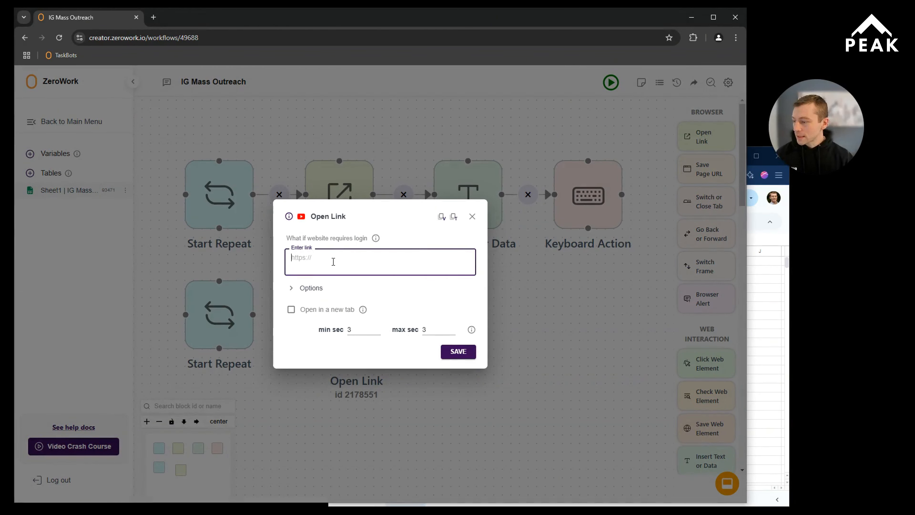
click(454, 217)
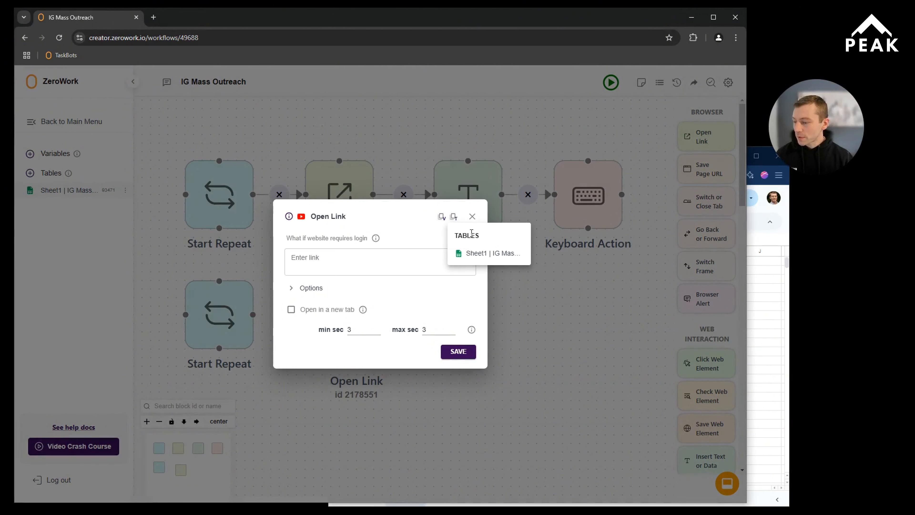
click(475, 253)
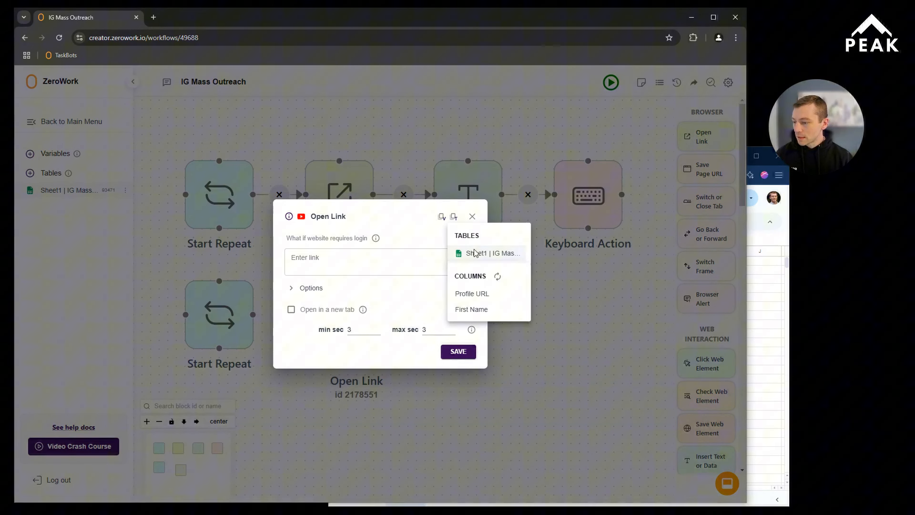
click(475, 295)
click(458, 351)
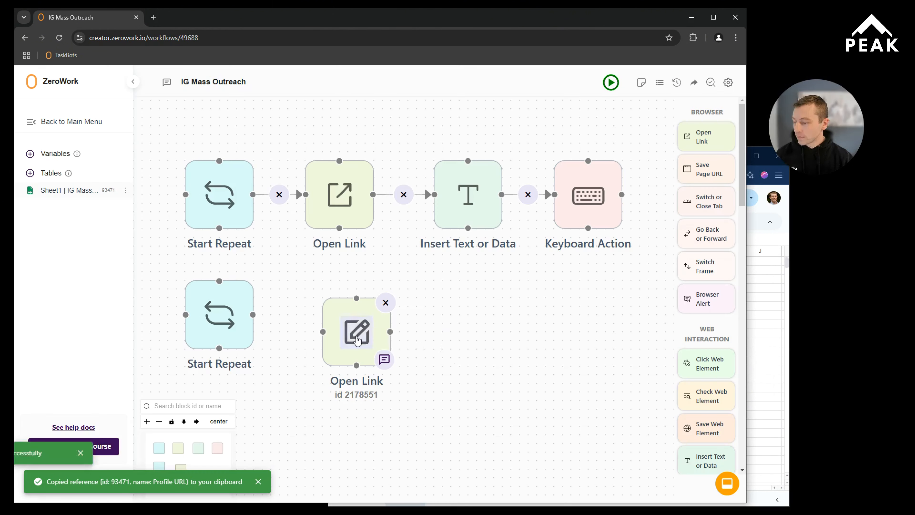
drag(356, 339, 339, 321)
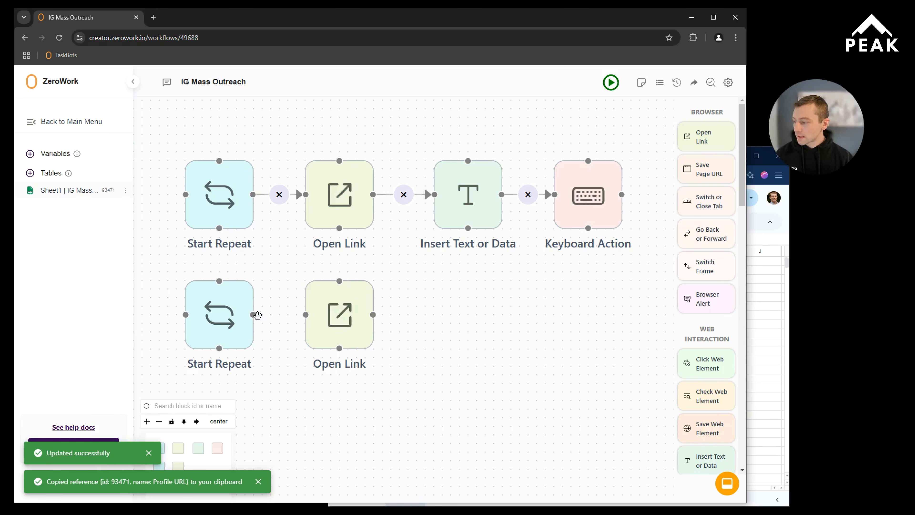
drag(253, 314, 306, 315)
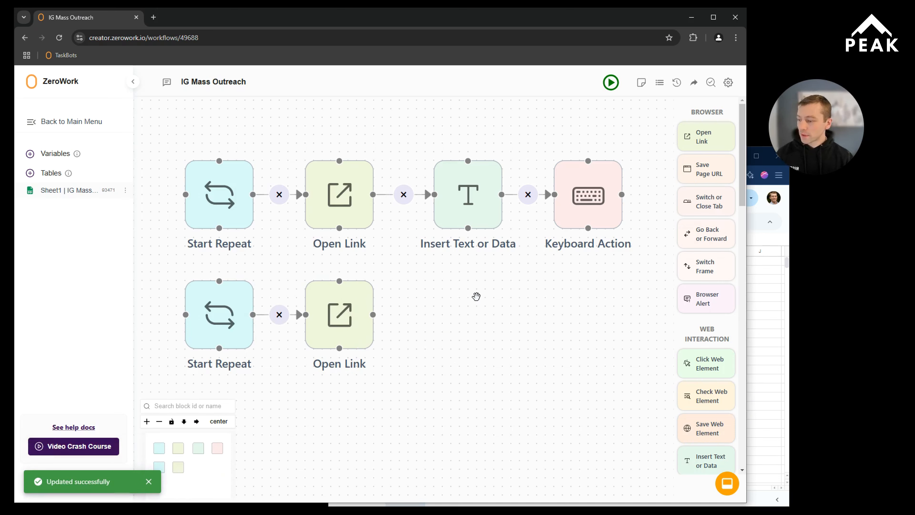
Step: Switch to the Instagram conversation to examine its direct-message URL, and return to the ZeroWork flow
mouse_move(490, 221)
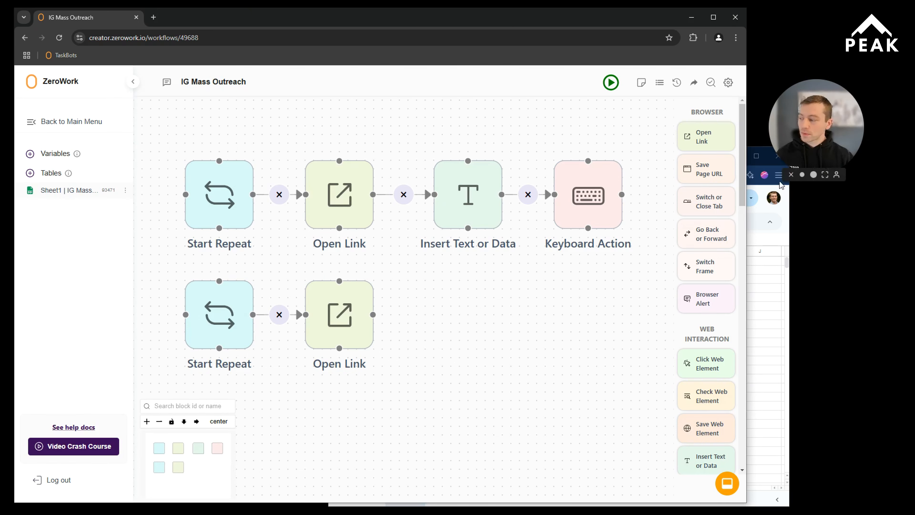
drag(0, 41, 366, 41)
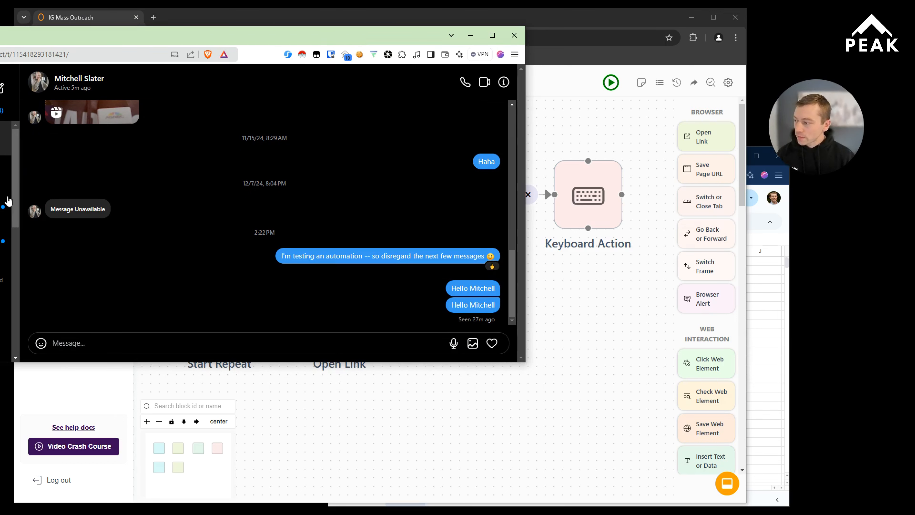
click(78, 57)
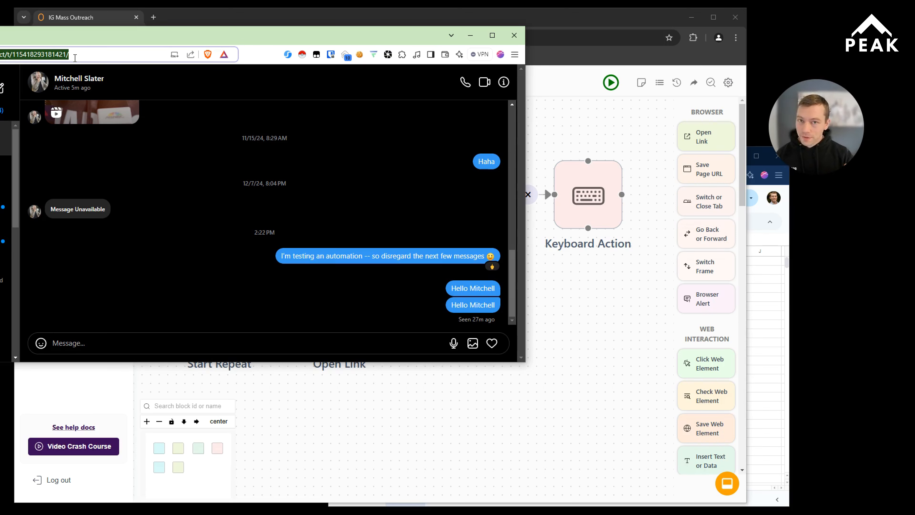
click(77, 58)
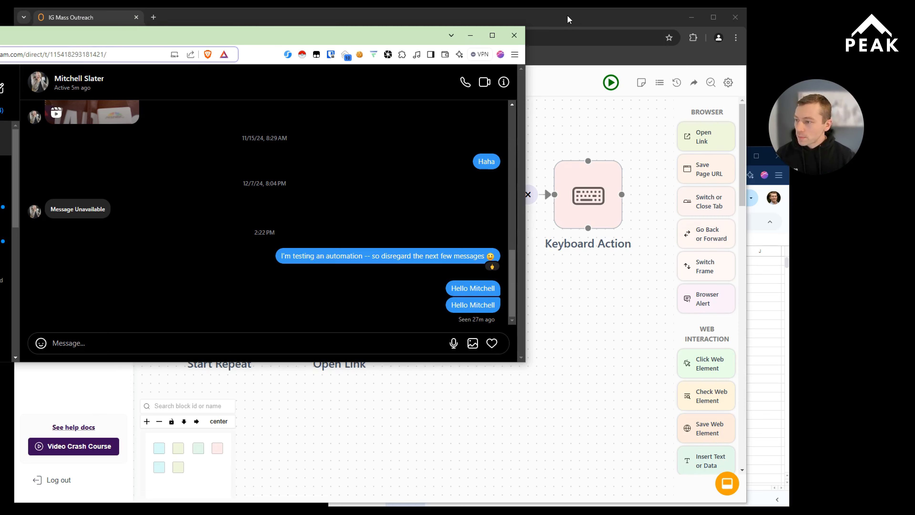
drag(568, 19, 573, 18)
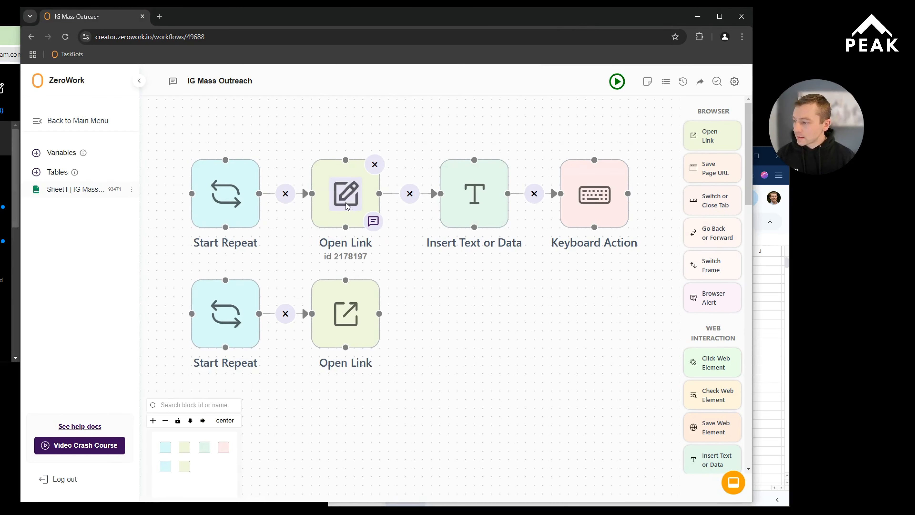
click(346, 205)
click(475, 214)
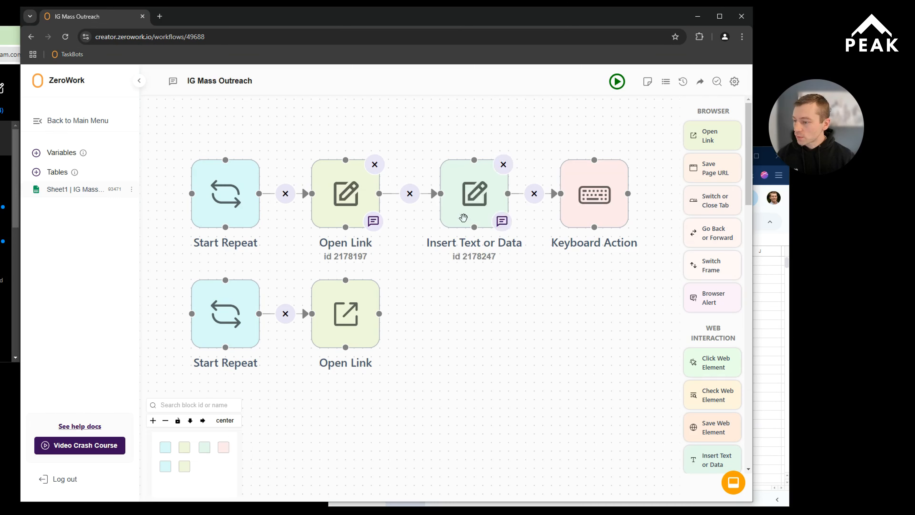
Step: Check the message field in the Instagram conversation and the settings of the original Insert Text or Data block in ZeroWork
click(12, 38)
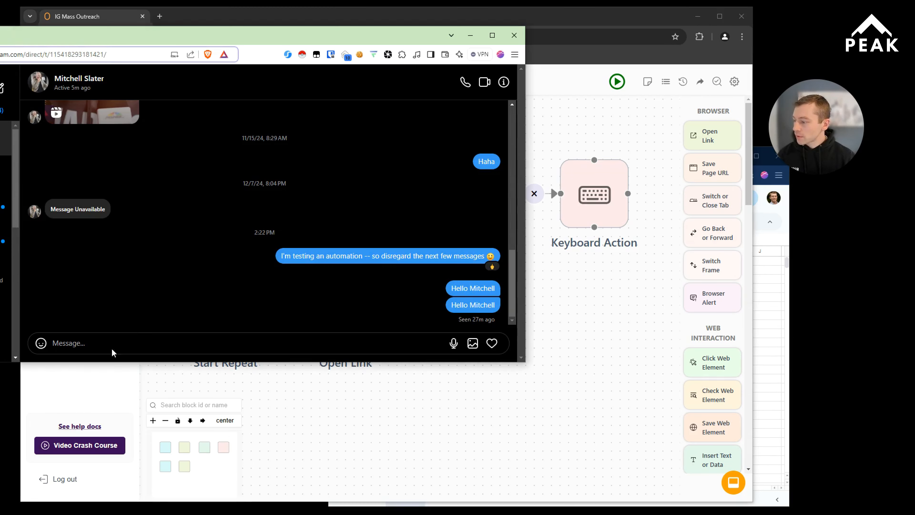
click(105, 343)
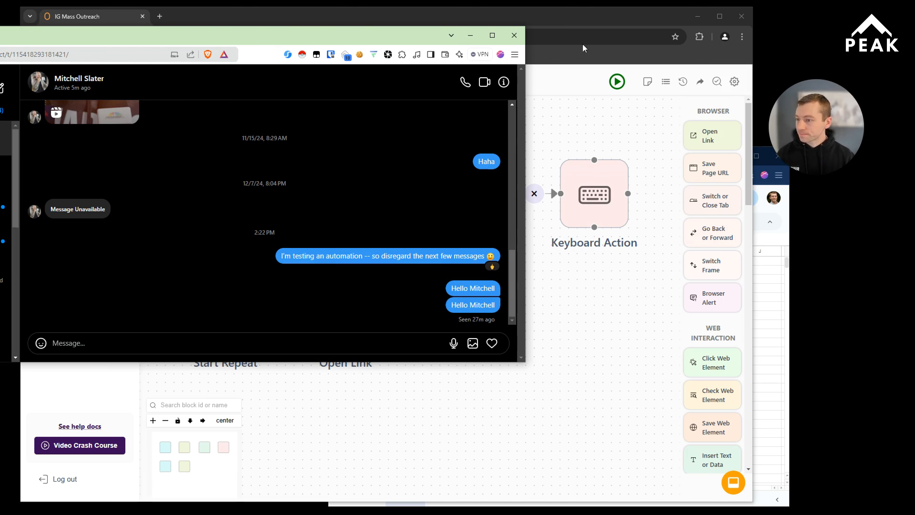
click(594, 25)
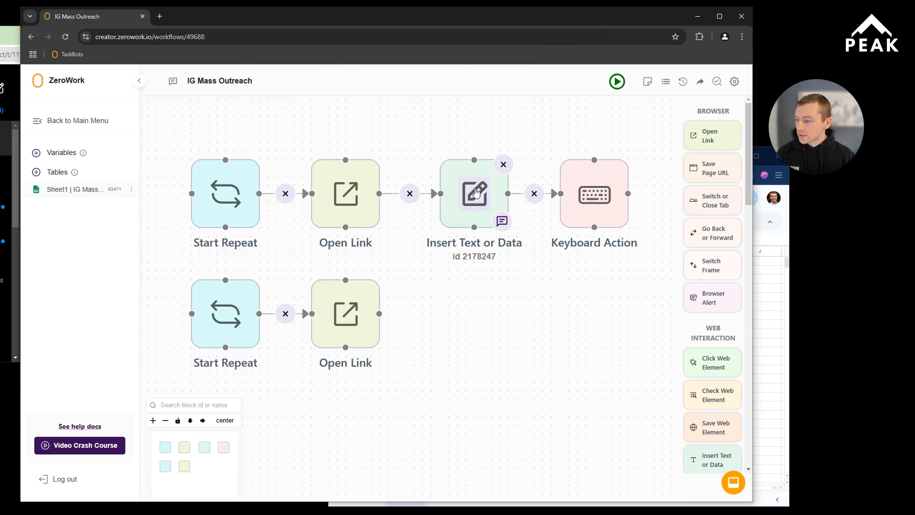
click(476, 192)
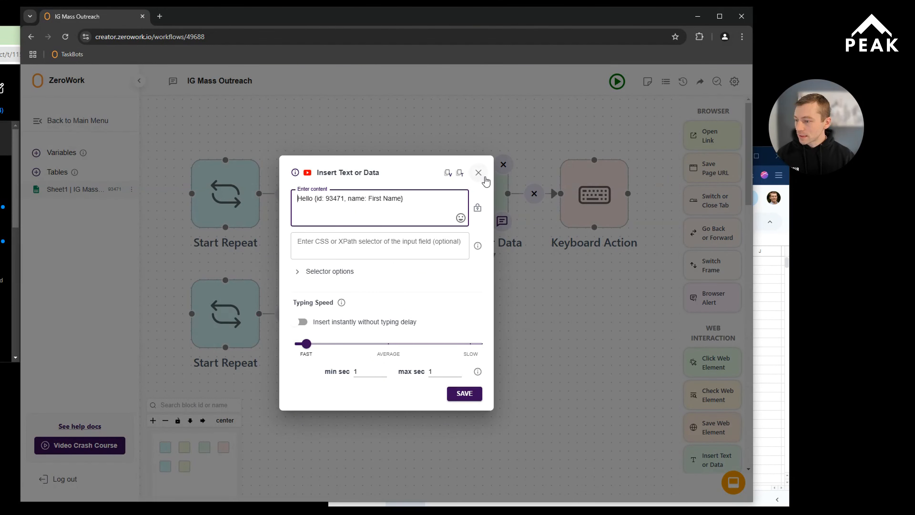
click(479, 175)
Step: Place a new Insert Text or Data block beside the second Open Link block and enter "Hello, " as its content
scroll(715, 281, down, 10)
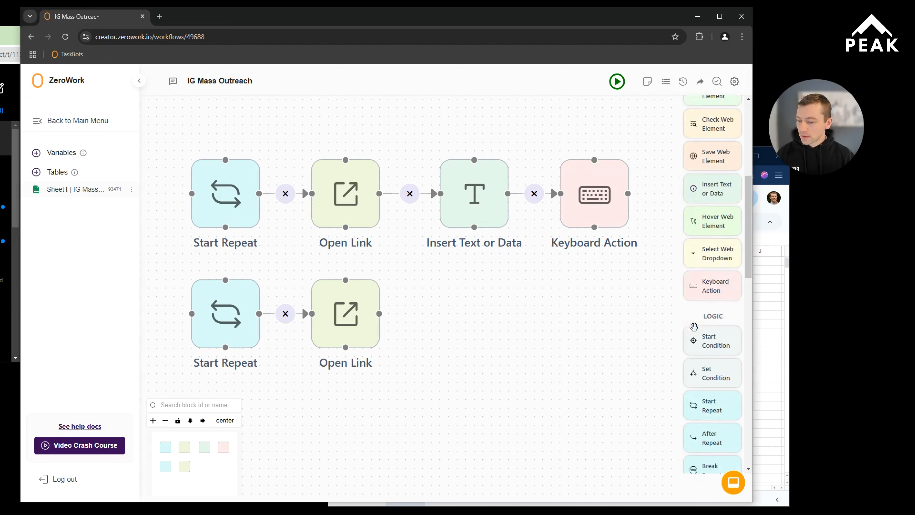
scroll(697, 328, down, 5)
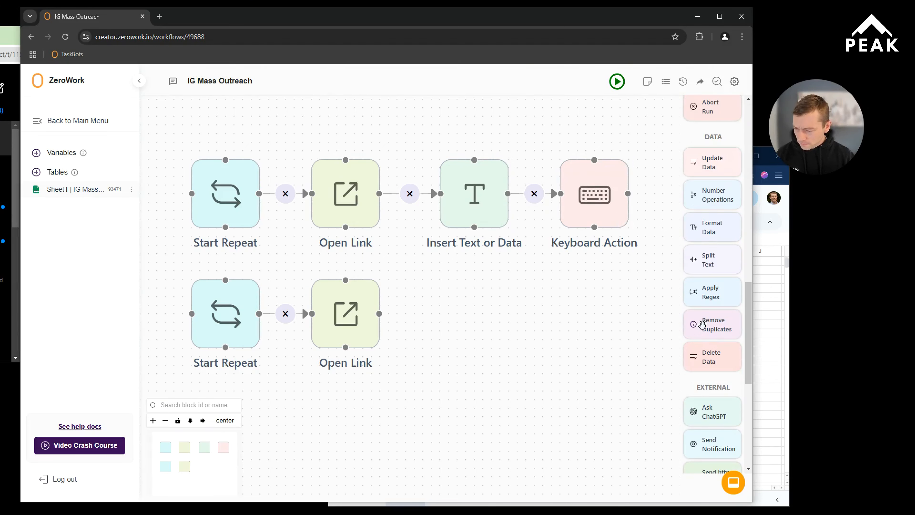
scroll(700, 326, up, 8)
scroll(702, 324, up, 5)
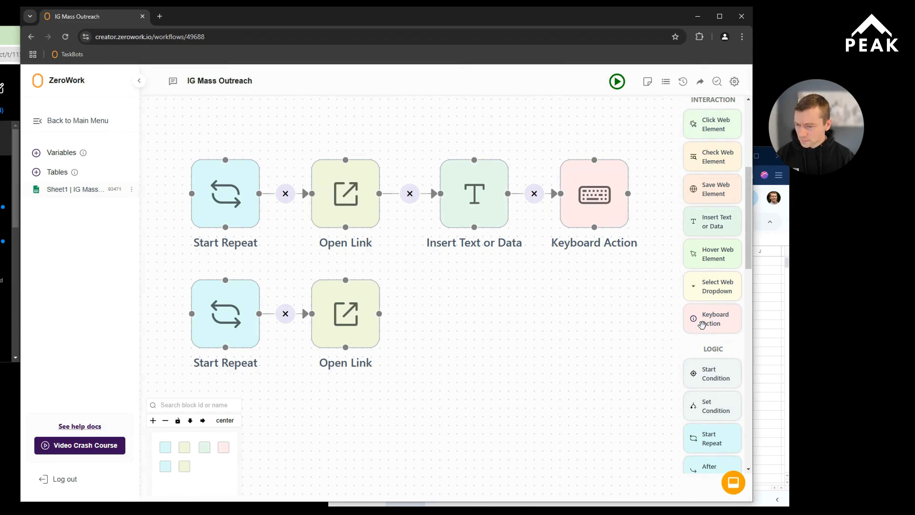
scroll(704, 317, up, 4)
scroll(711, 307, down, 3)
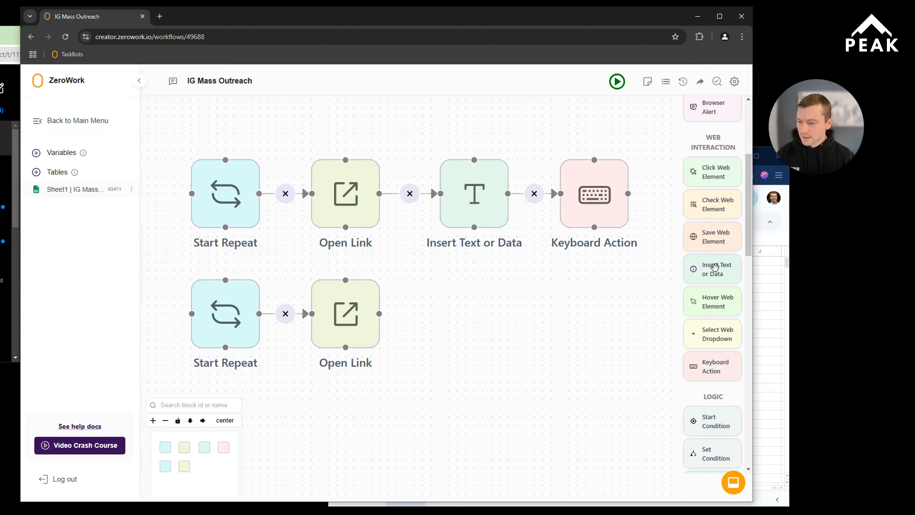
drag(715, 268, 474, 318)
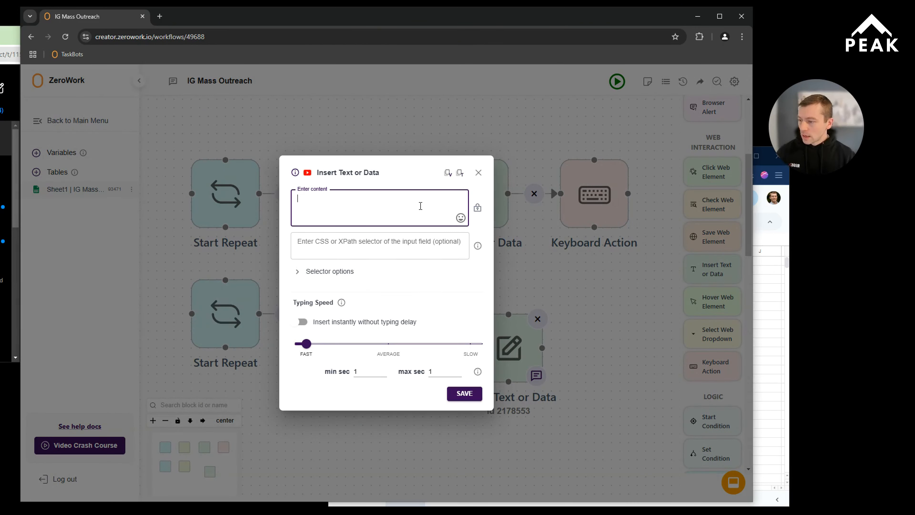
text(Hello)
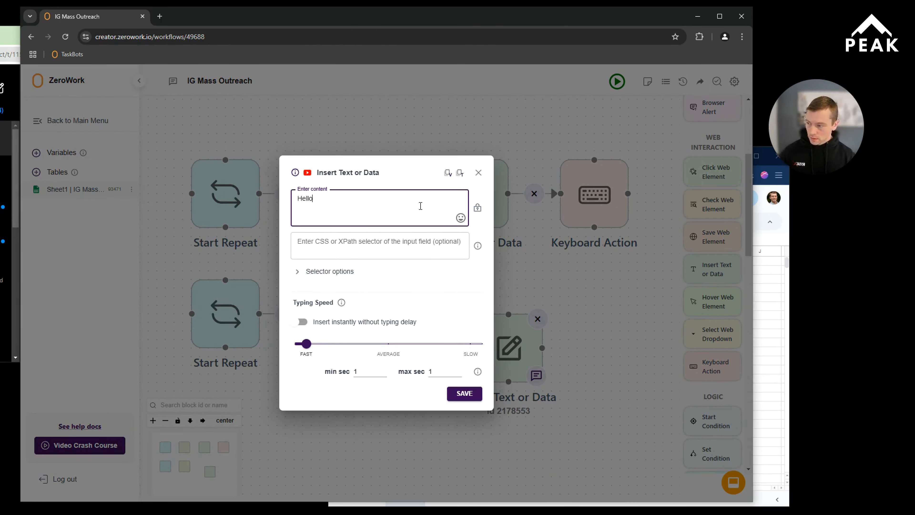
text(,)
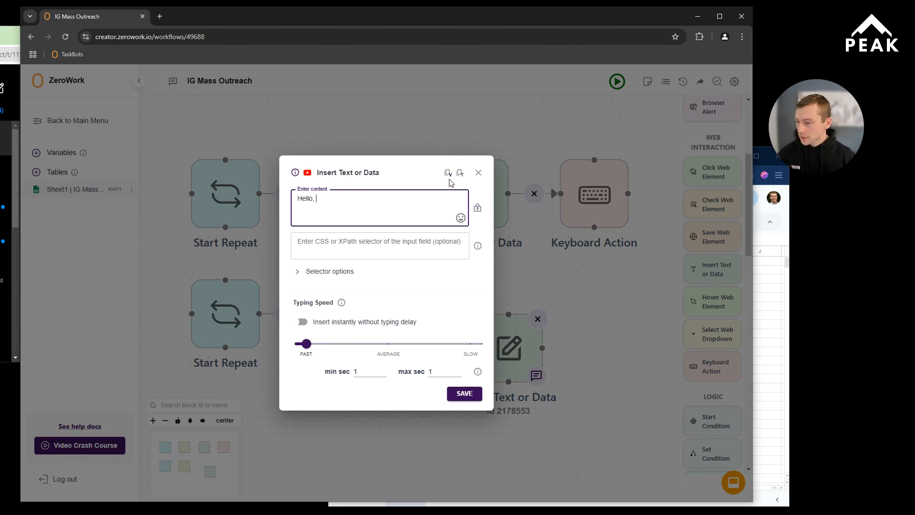
Step: Complete the greeting with the First Name column of Sheet1, leaving the selector empty, and connect the block after the second Open Link
click(459, 172)
click(479, 209)
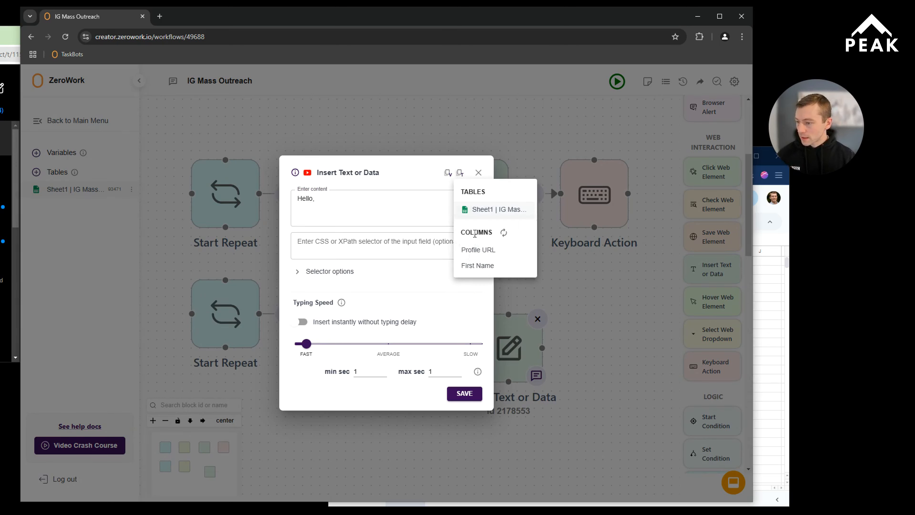
click(472, 267)
click(344, 243)
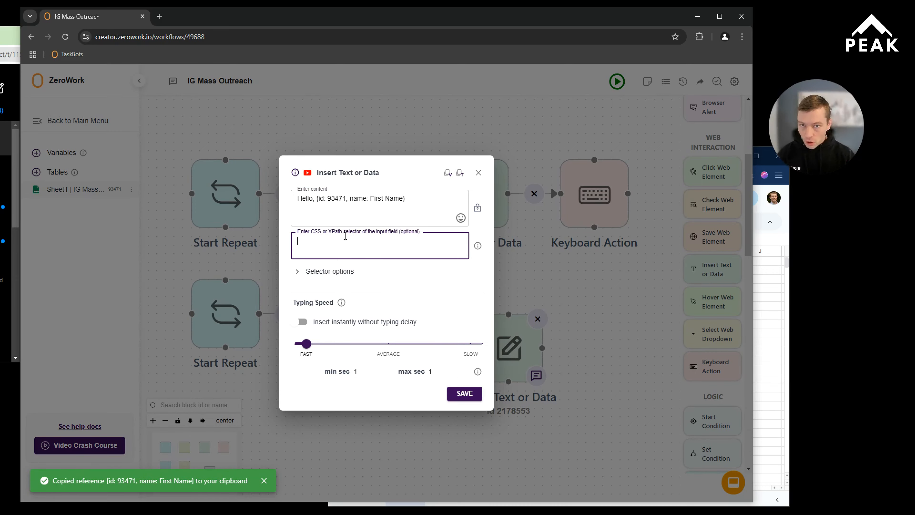
click(472, 394)
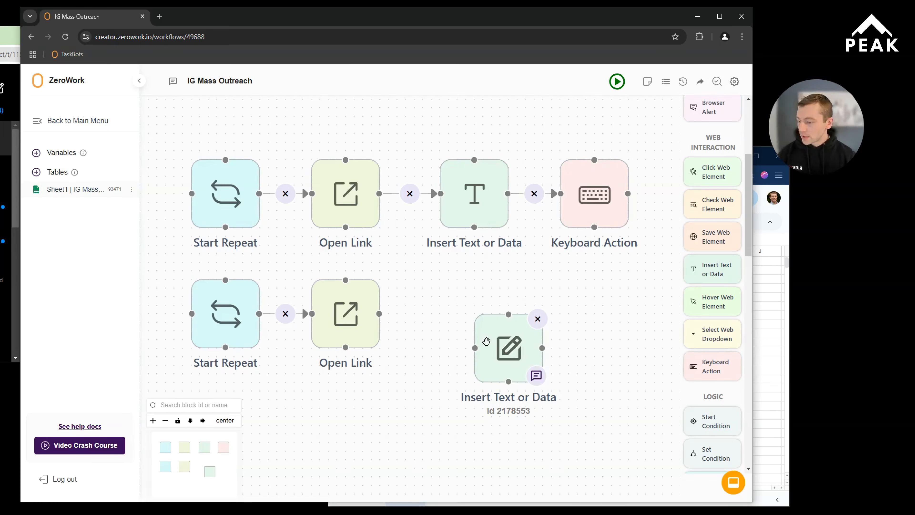
drag(494, 323, 453, 291)
drag(379, 314, 439, 313)
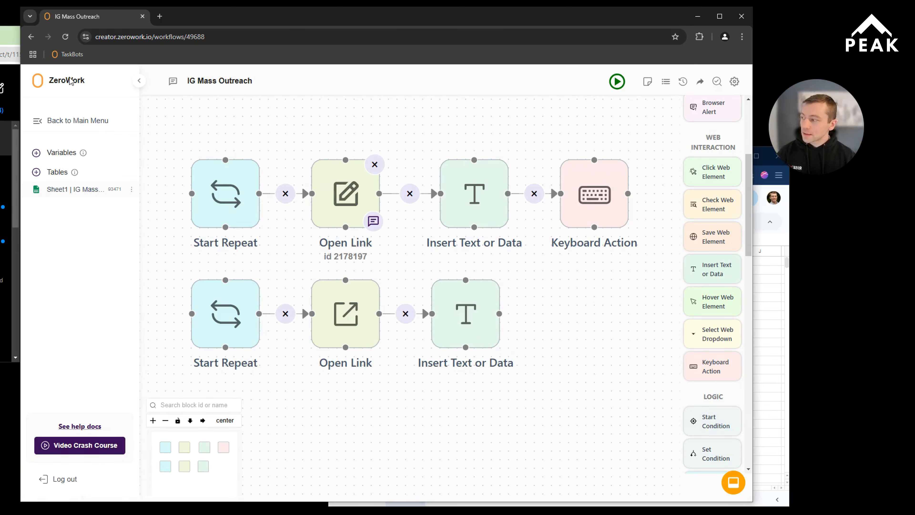
Step: Enter trial text in the Instagram conversation's message field, clear it without sending, and return to the ZeroWork flow
click(10, 34)
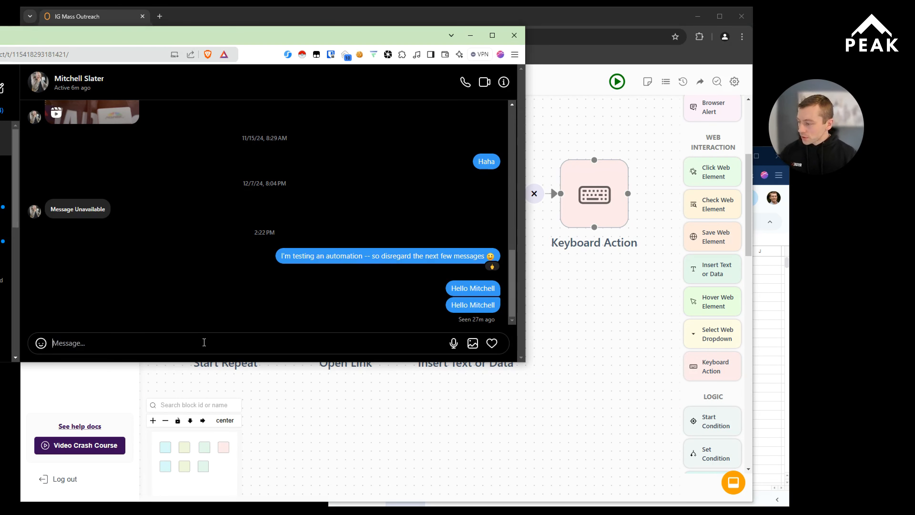
text(hghghd)
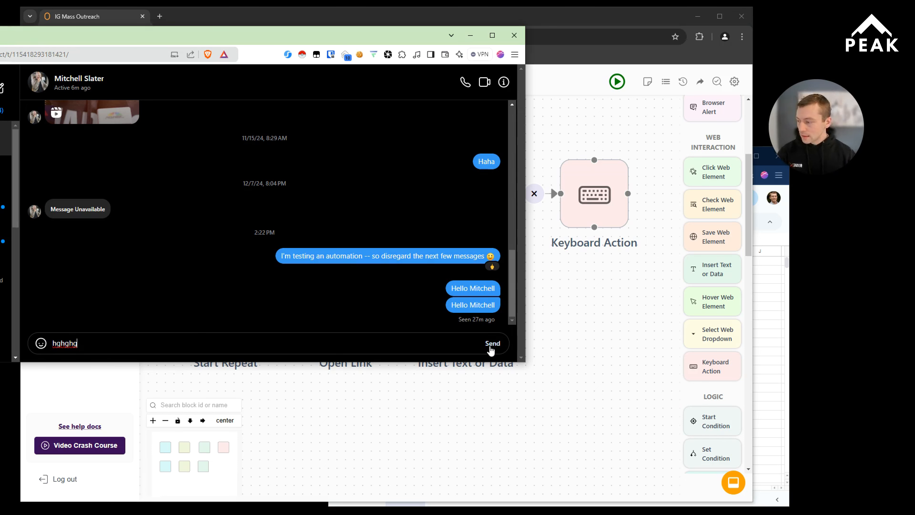
key(BackSpace)
key(BackSpace)
key(BackSpace)
key(BackSpace)
key(BackSpace)
key(BackSpace)
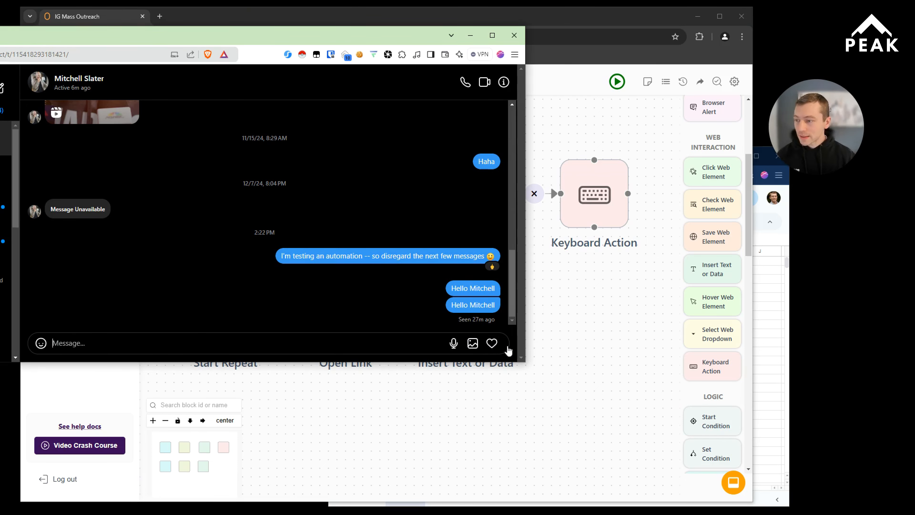
click(582, 56)
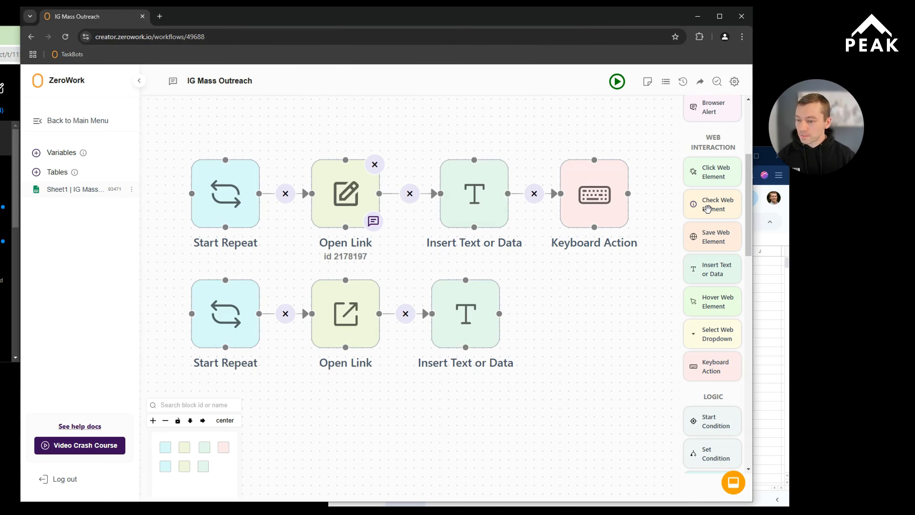
Step: Add a Keyboard Action block set to Enter, and align it beneath the original Keyboard Action block
drag(717, 365, 612, 326)
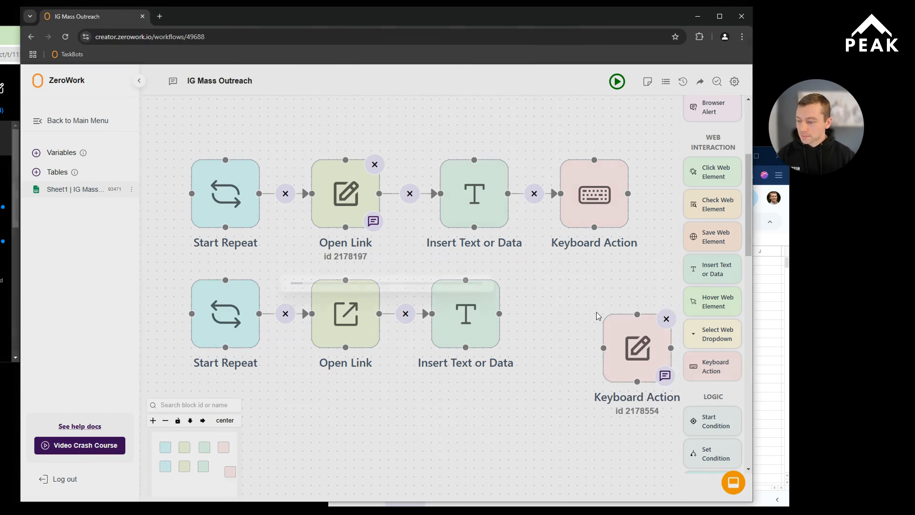
key(Return)
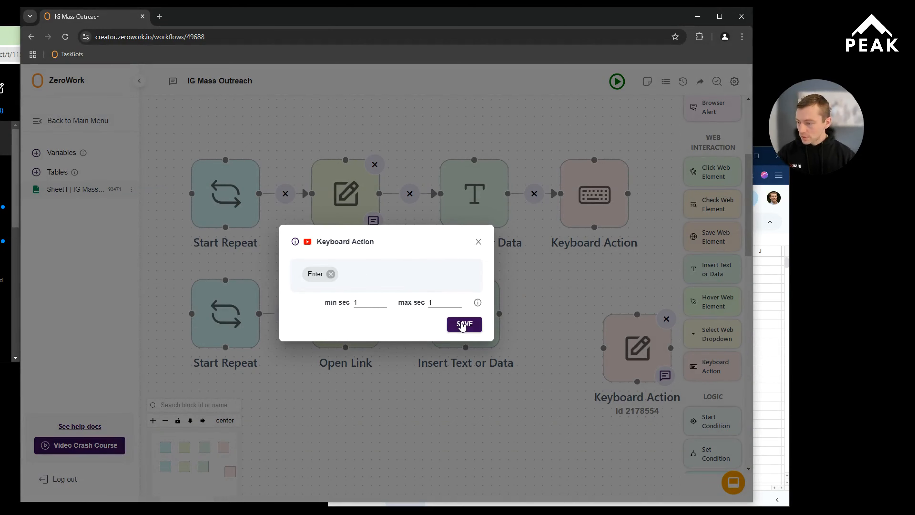
click(464, 319)
drag(635, 364, 592, 330)
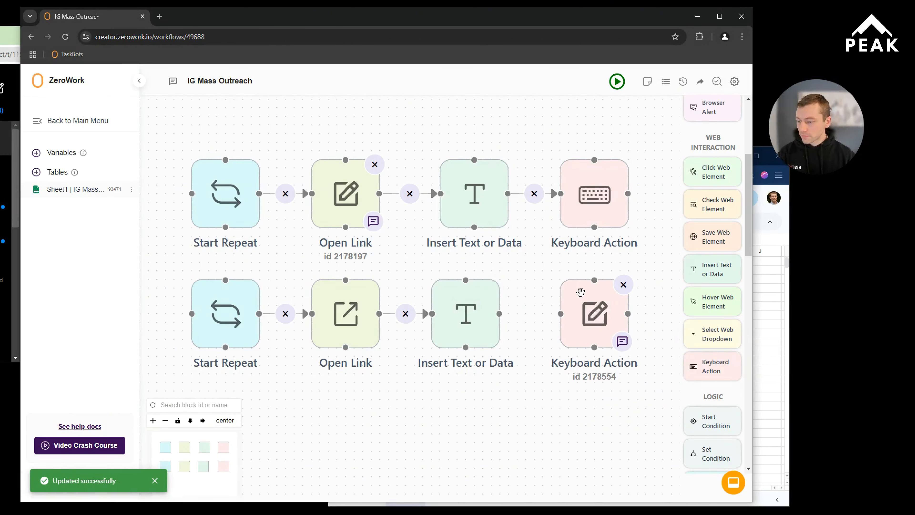
Step: Connect the second-row Insert Text or Data block to the Keyboard Action block beside it
drag(500, 313, 560, 314)
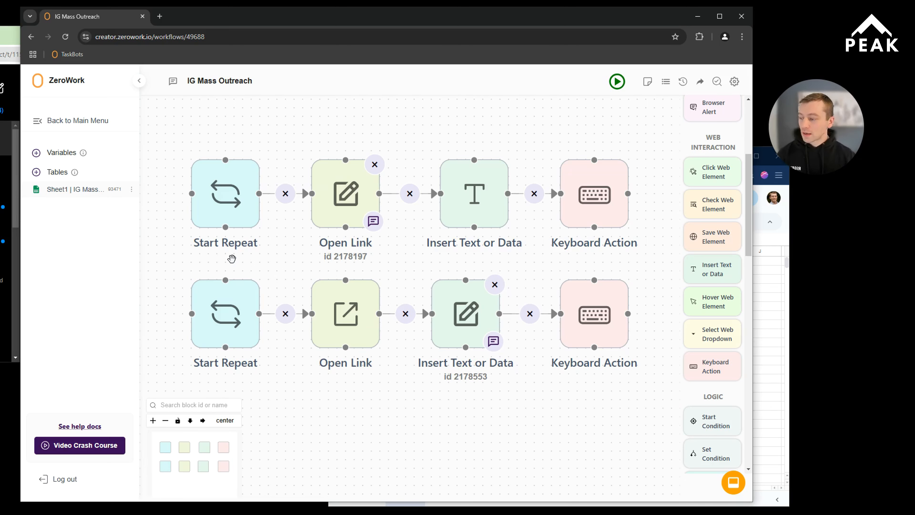
Step: Delete all four blocks of the duplicate second row, keeping the original Start Repeat to Keyboard Action flow
mouse_move(244, 302)
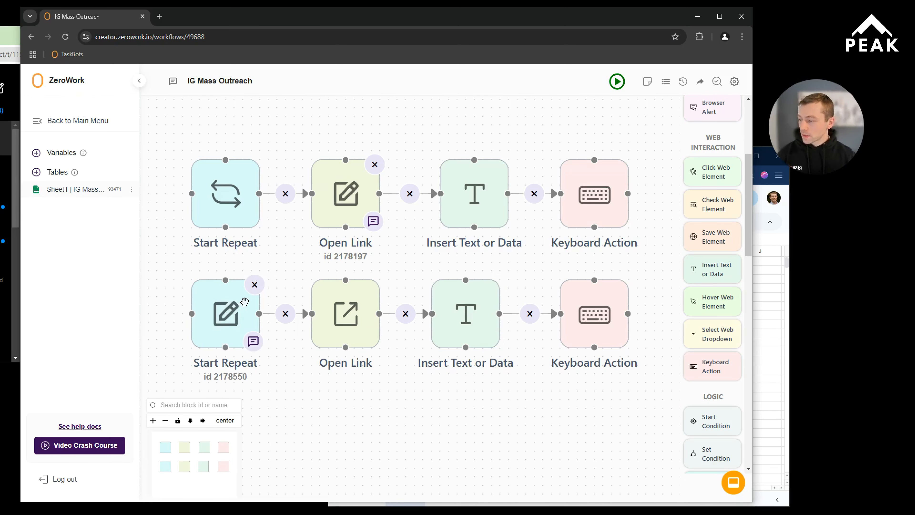
click(254, 285)
click(375, 285)
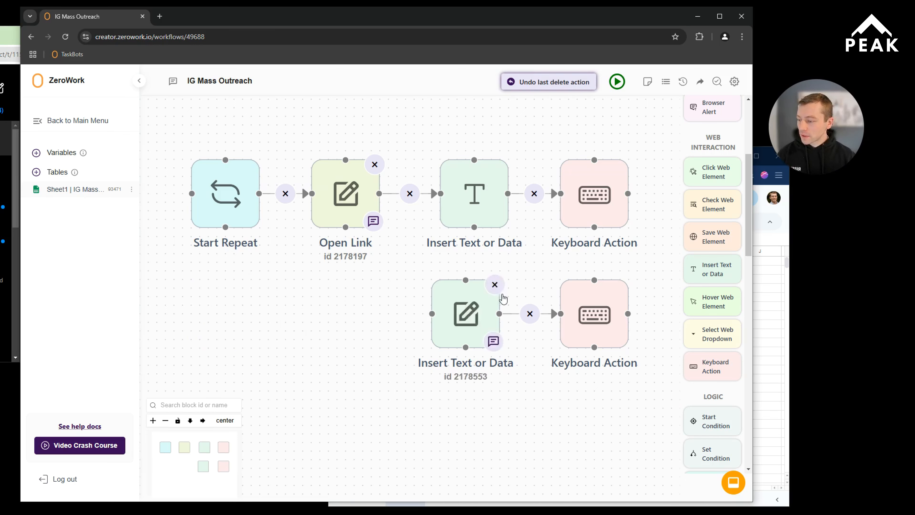
click(494, 285)
click(620, 287)
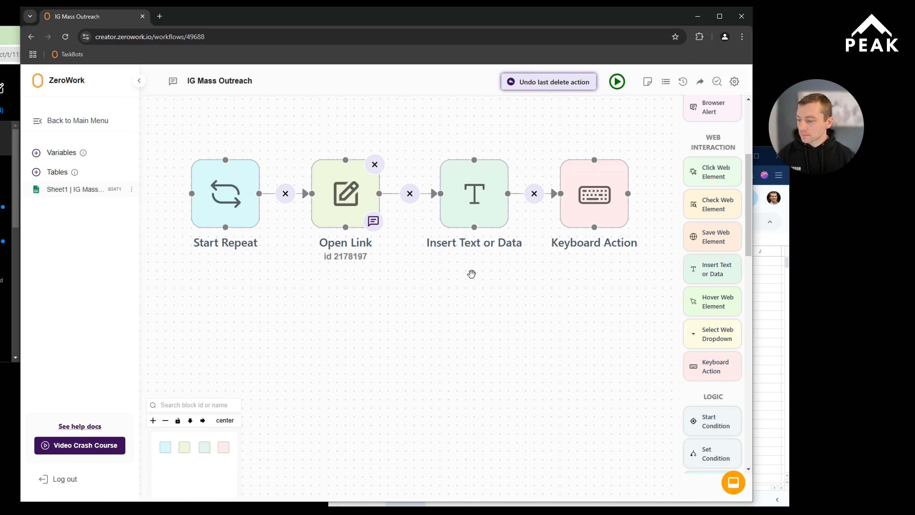
drag(469, 271, 478, 326)
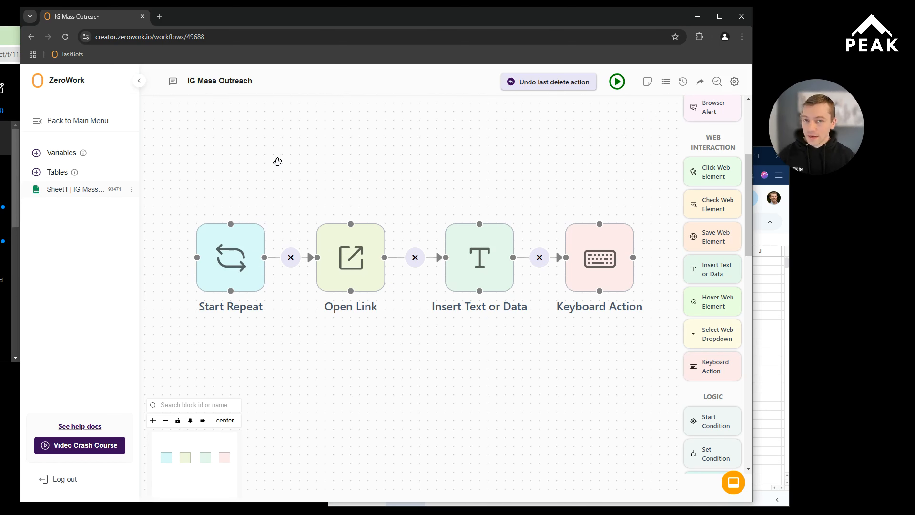
Step: Switch to the Instagram window, view the site's cookies in the cookie editor extension, and return to ZeroWork
click(11, 43)
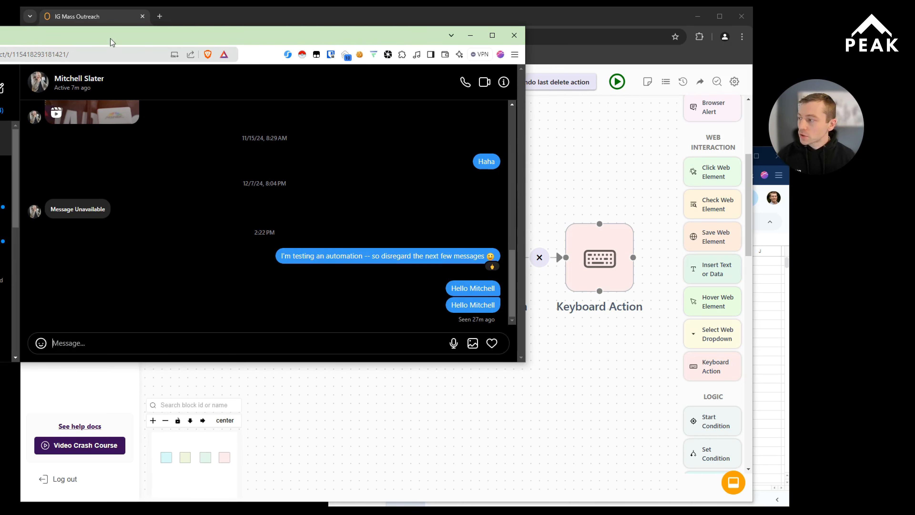
click(360, 55)
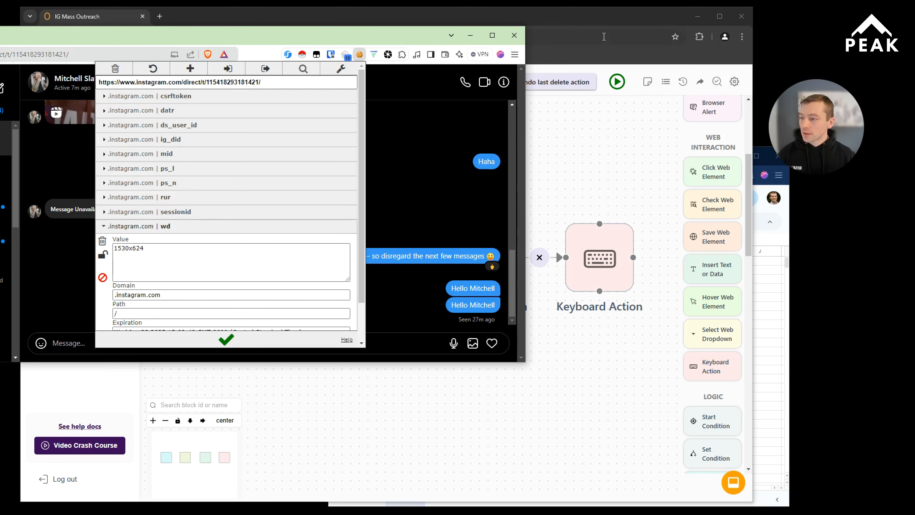
click(629, 22)
Step: Examine the Instagram cookies stored in the Cookies field of the TaskBot settings, and close the settings
click(734, 82)
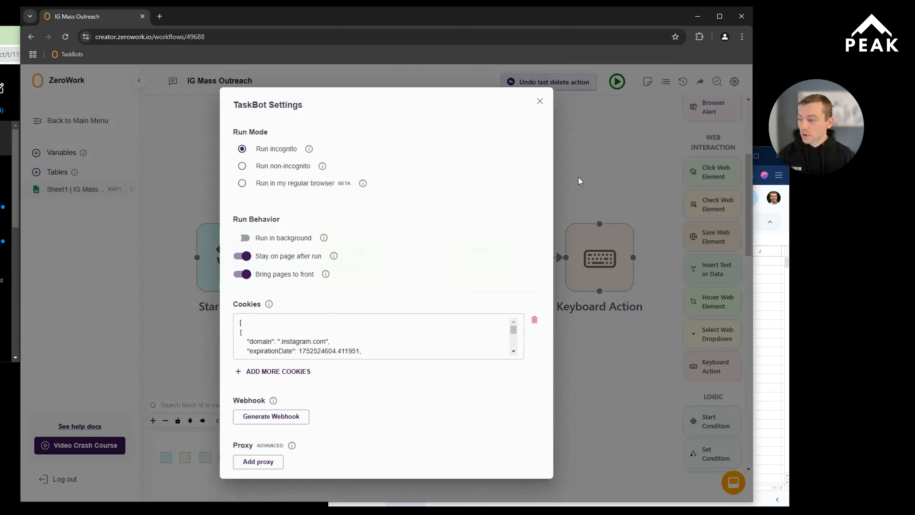
click(254, 322)
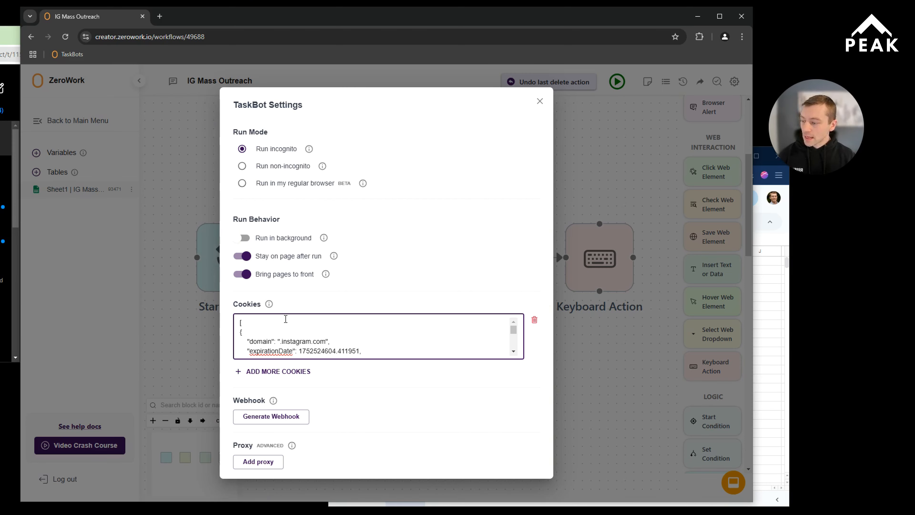
click(539, 101)
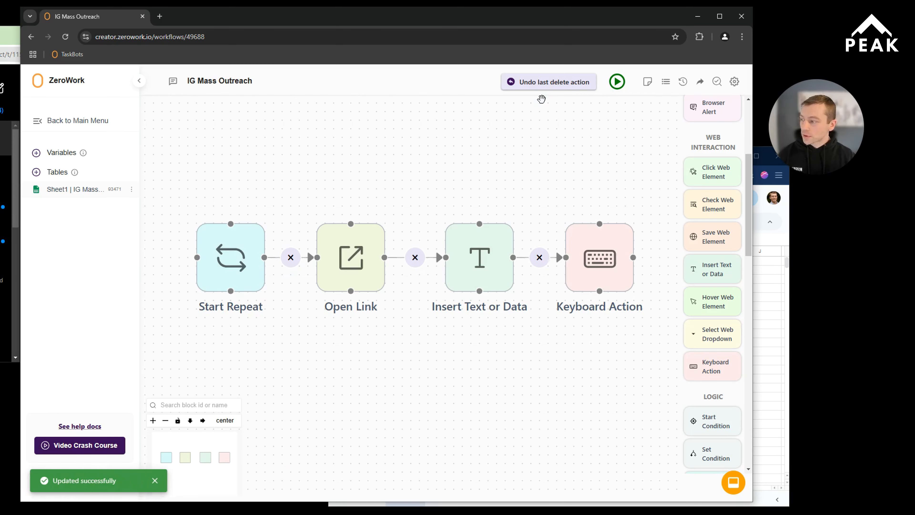
Step: Close the Instagram window and run the IG Mass Outreach TaskBot, closing its browser window and minimising the run log when it finishes
key(alt+Tab)
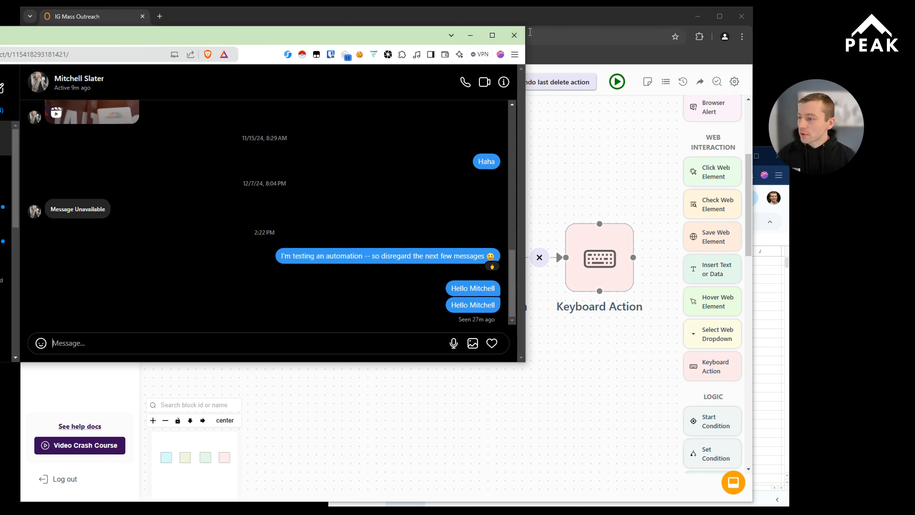
click(517, 35)
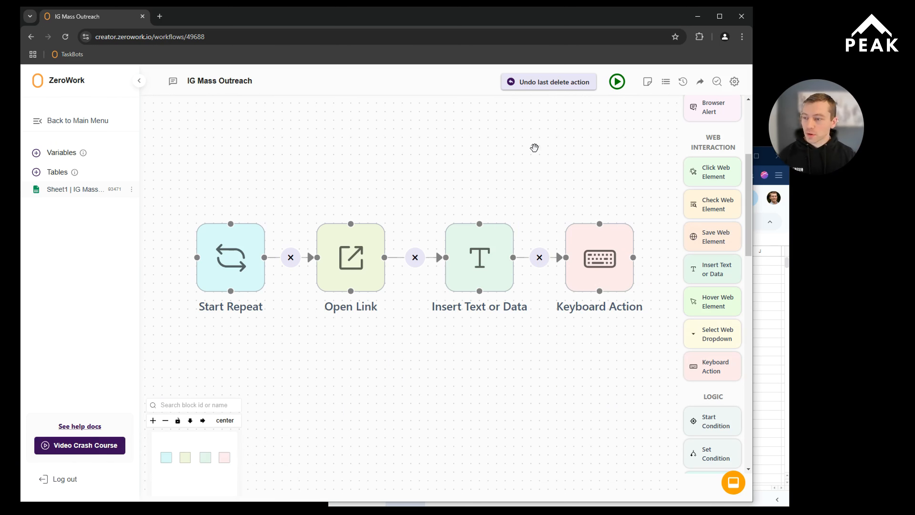
click(616, 81)
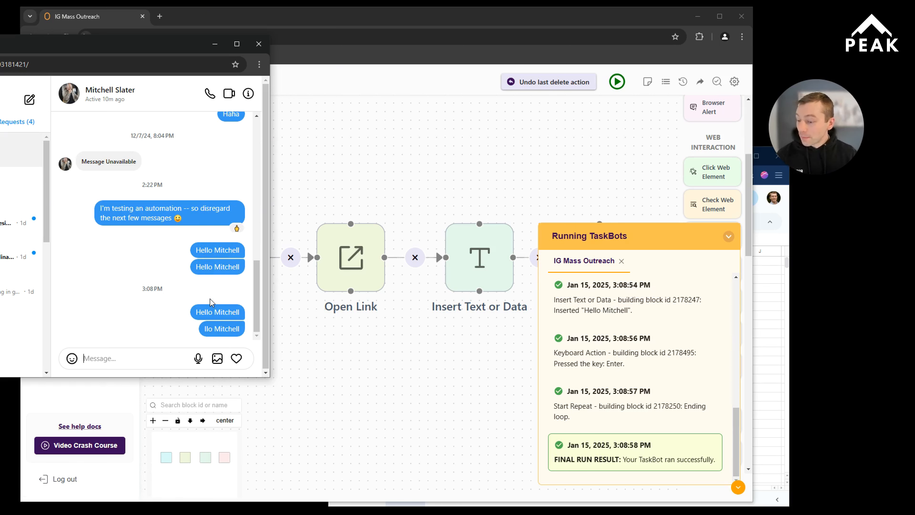
click(258, 46)
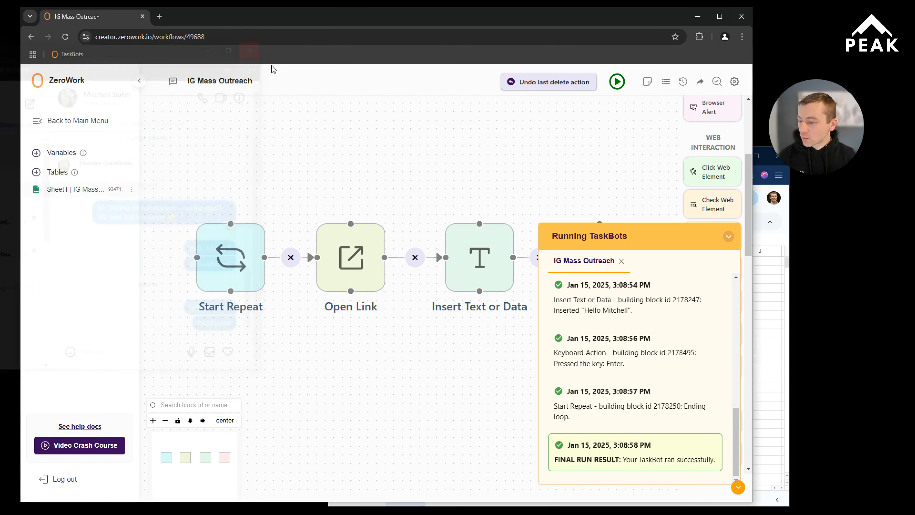
click(729, 237)
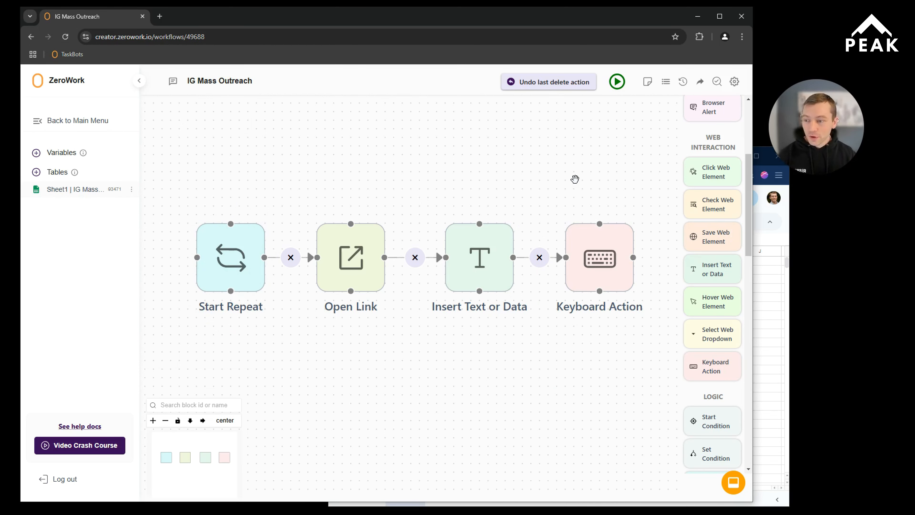
Step: Review the run mode, cookies, webhook and proxy options in the TaskBot settings, and close the dialog
click(734, 82)
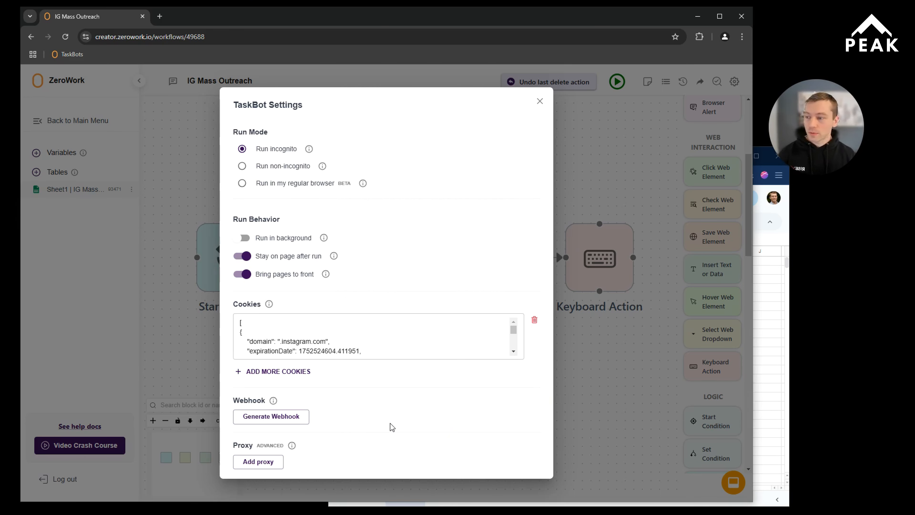
click(540, 101)
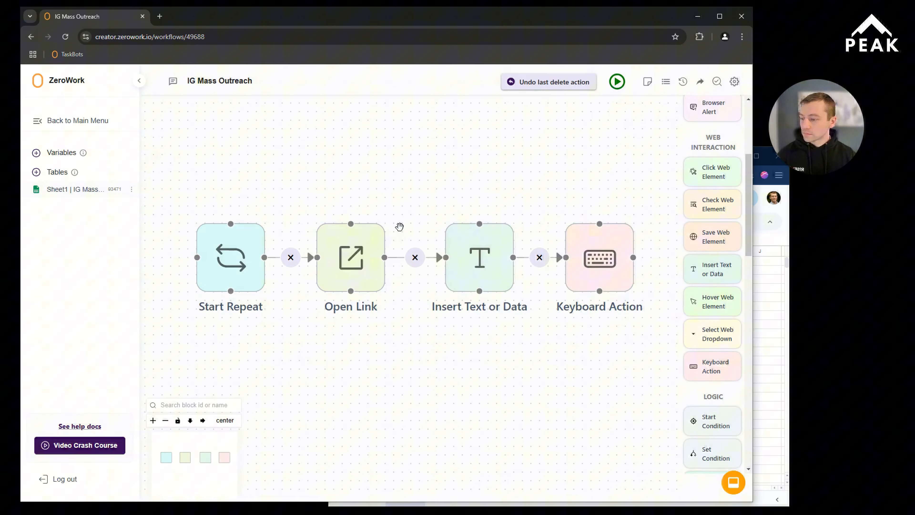
click(56, 164)
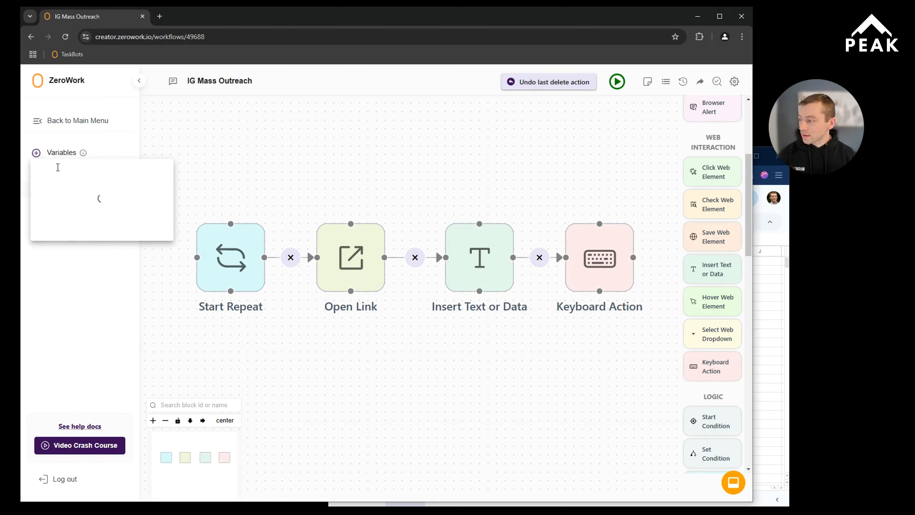
click(75, 179)
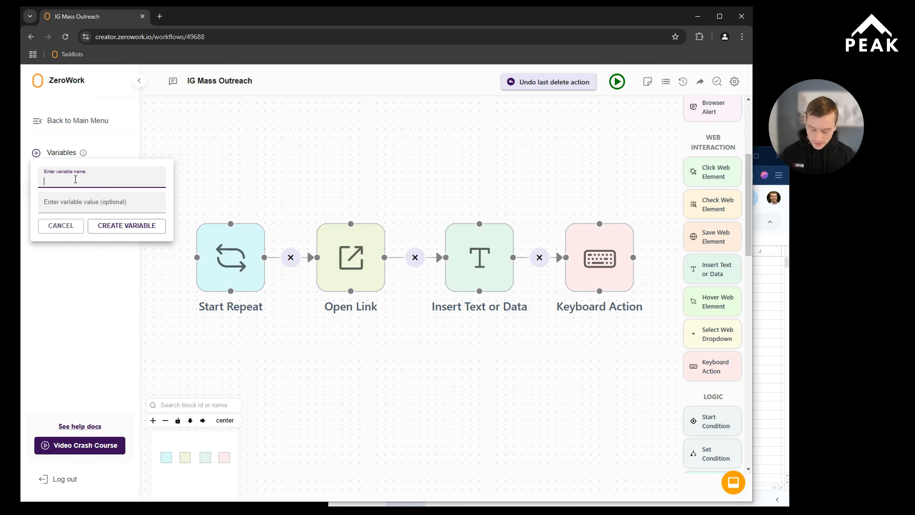
text(new_blg)
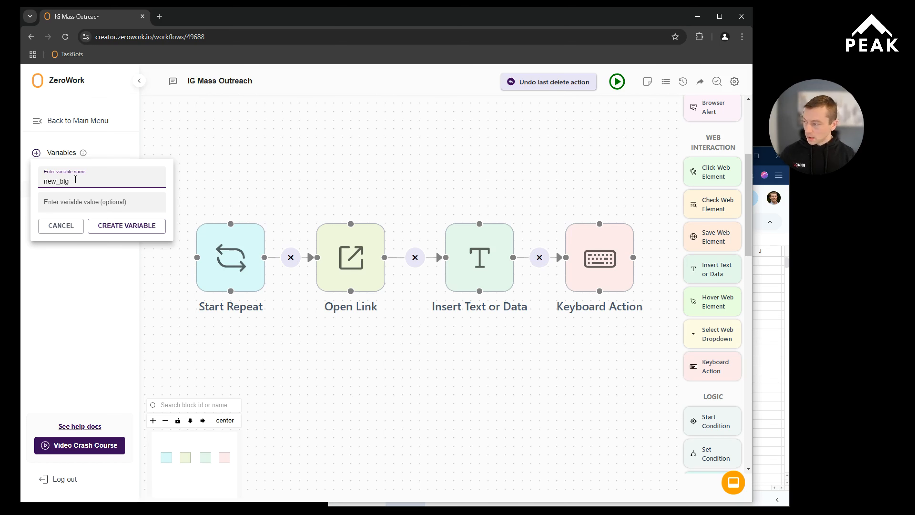
key(BackSpace)
text(og_ur)
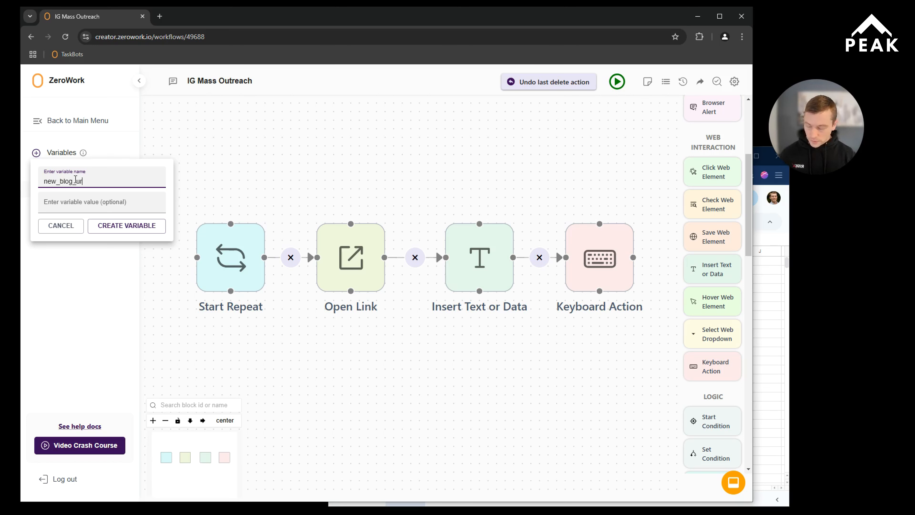
text(l)
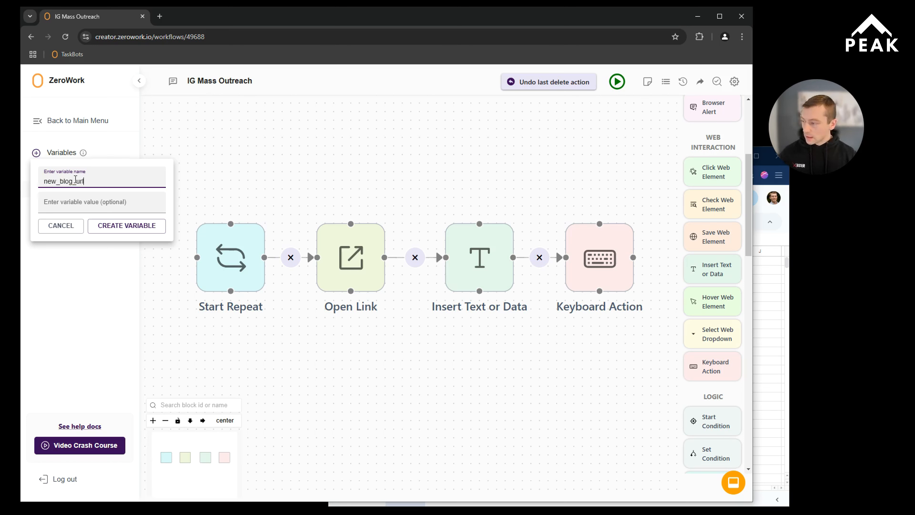
click(98, 208)
text(http)
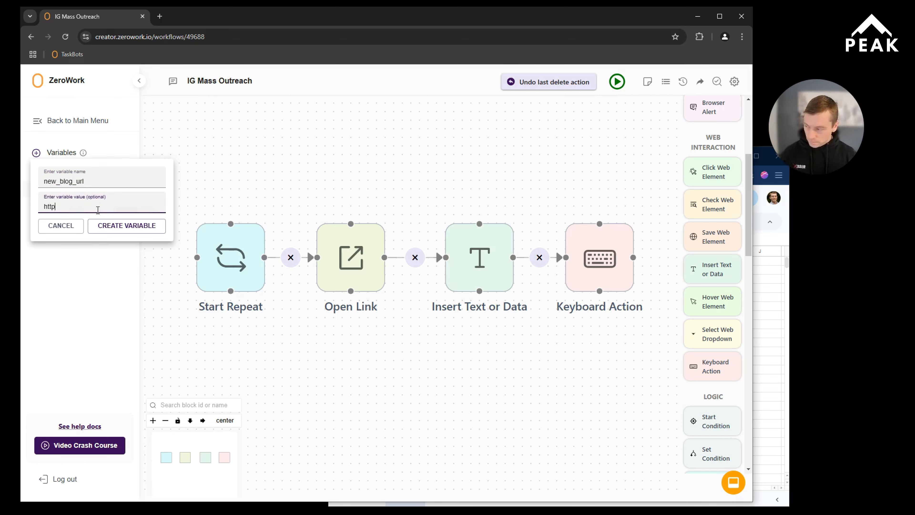
text(s://google.com)
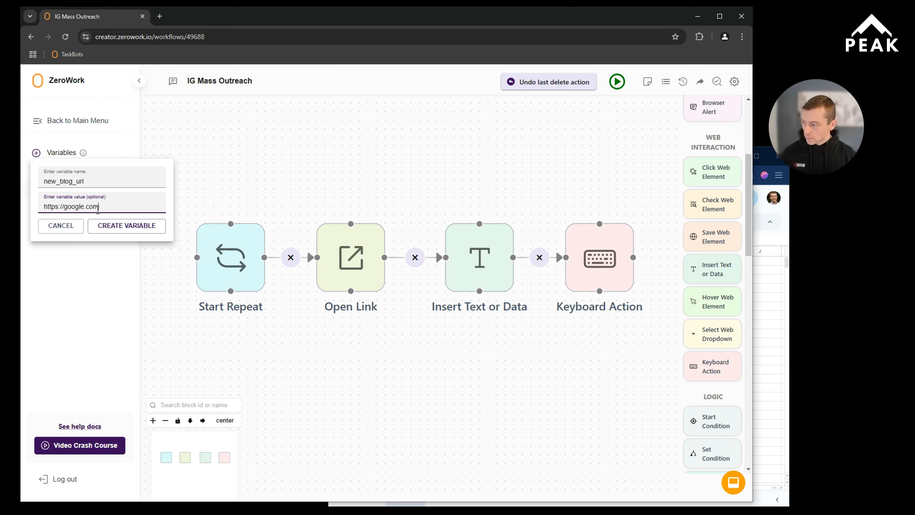
click(109, 226)
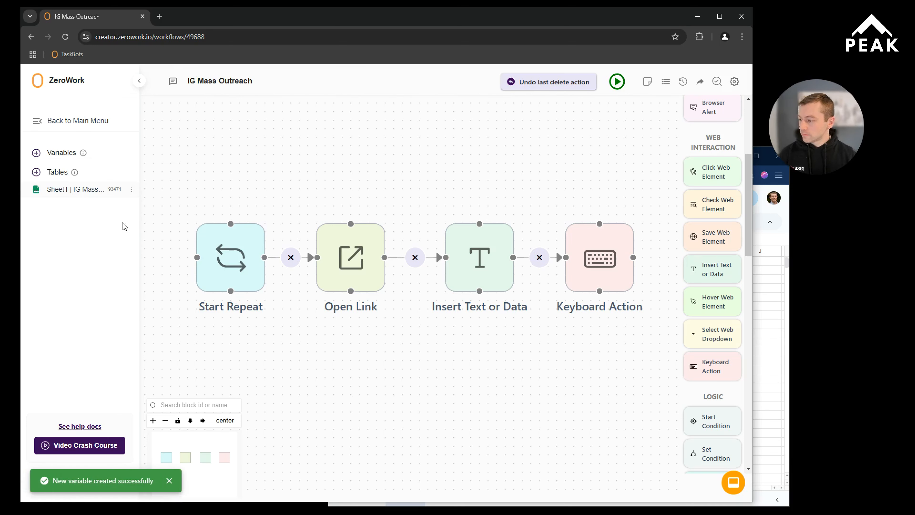
Step: Append "-- check out" and the new_blog_url variable to the Insert Text or Data block's greeting, and save the block
drag(502, 346, 492, 307)
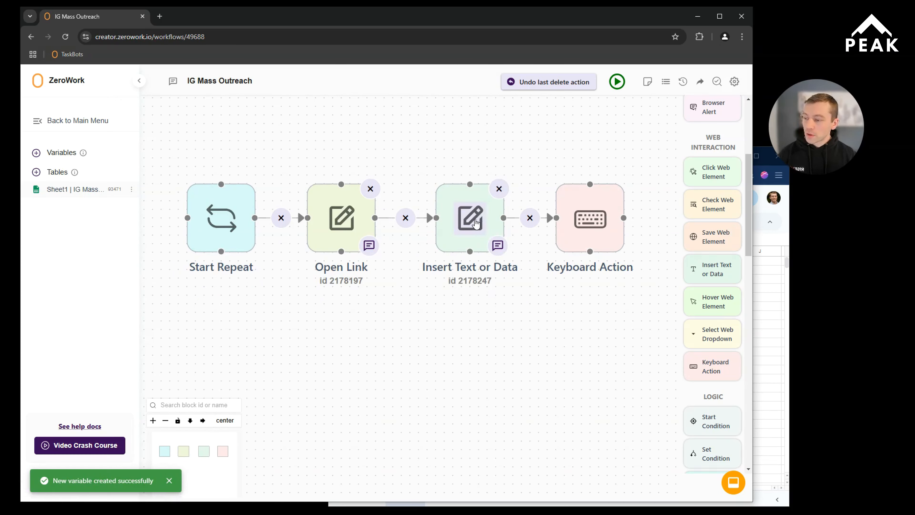
click(477, 222)
click(437, 205)
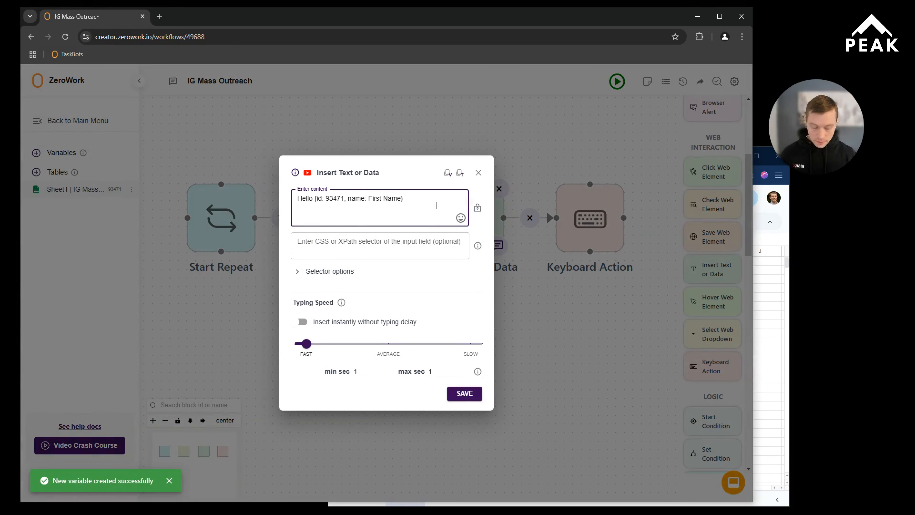
text(-- check)
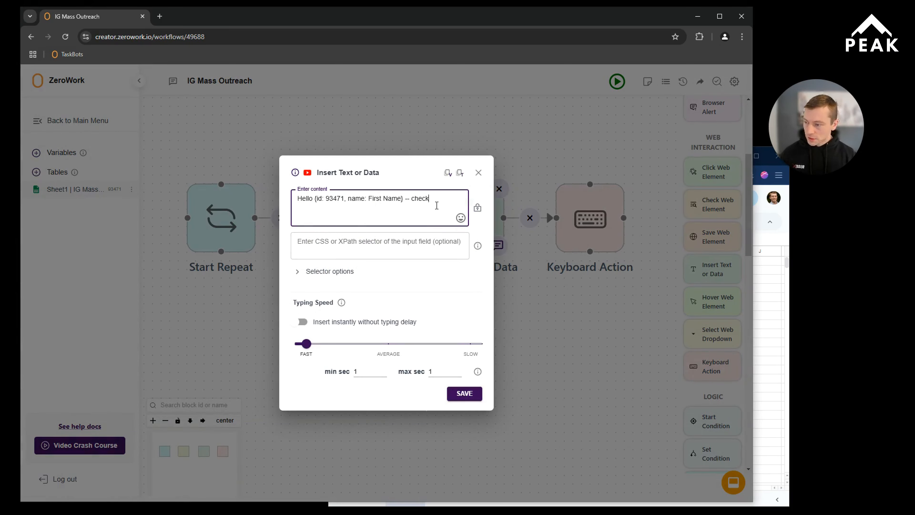
text( out)
click(448, 173)
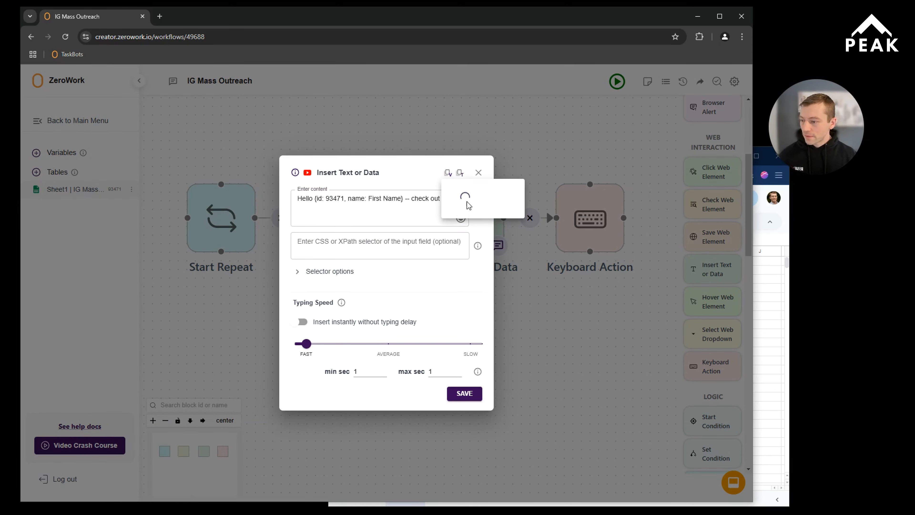
click(475, 216)
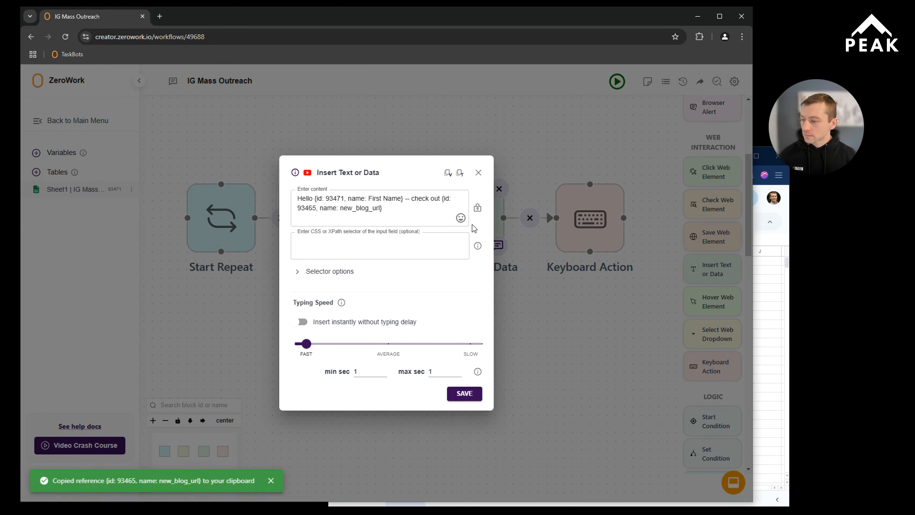
click(465, 393)
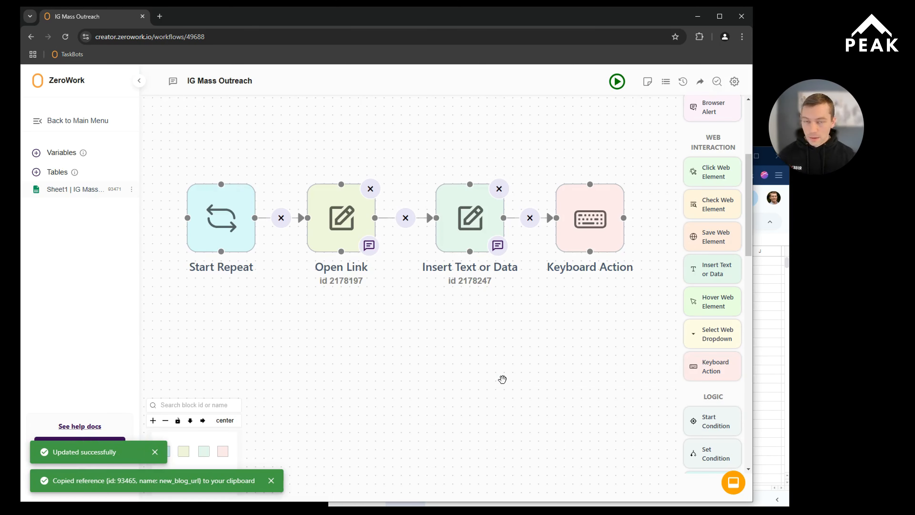